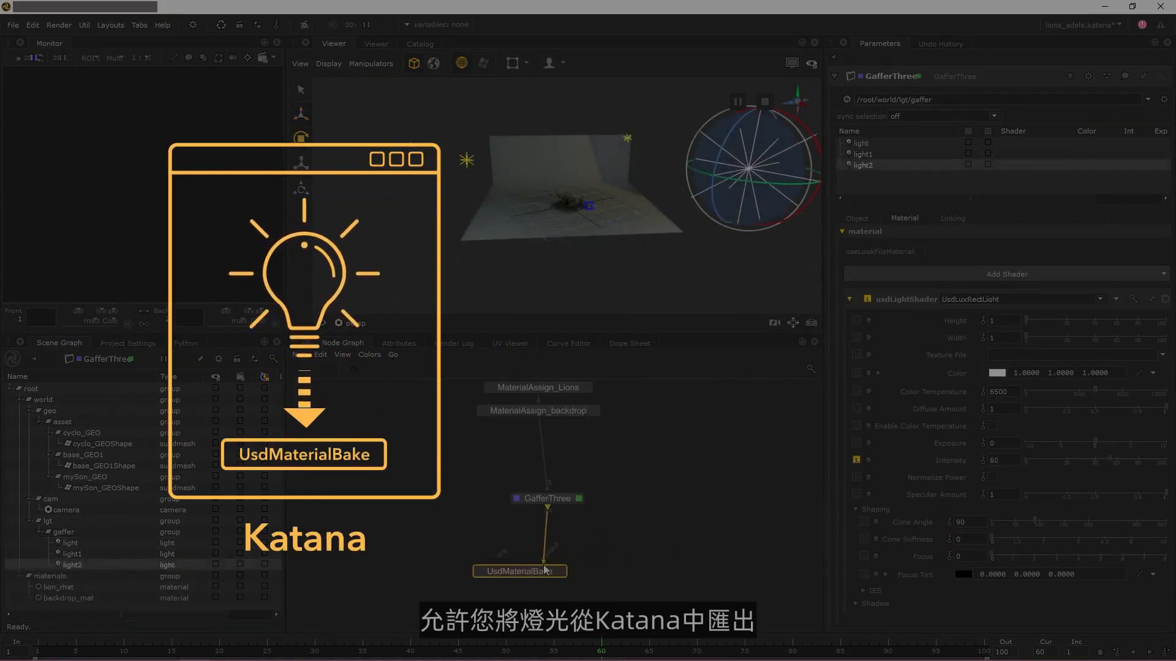
Add a LocationCreate node, connect it to the orig input of UsdMaterialBake and open its parameters
type("at")
key("Return")
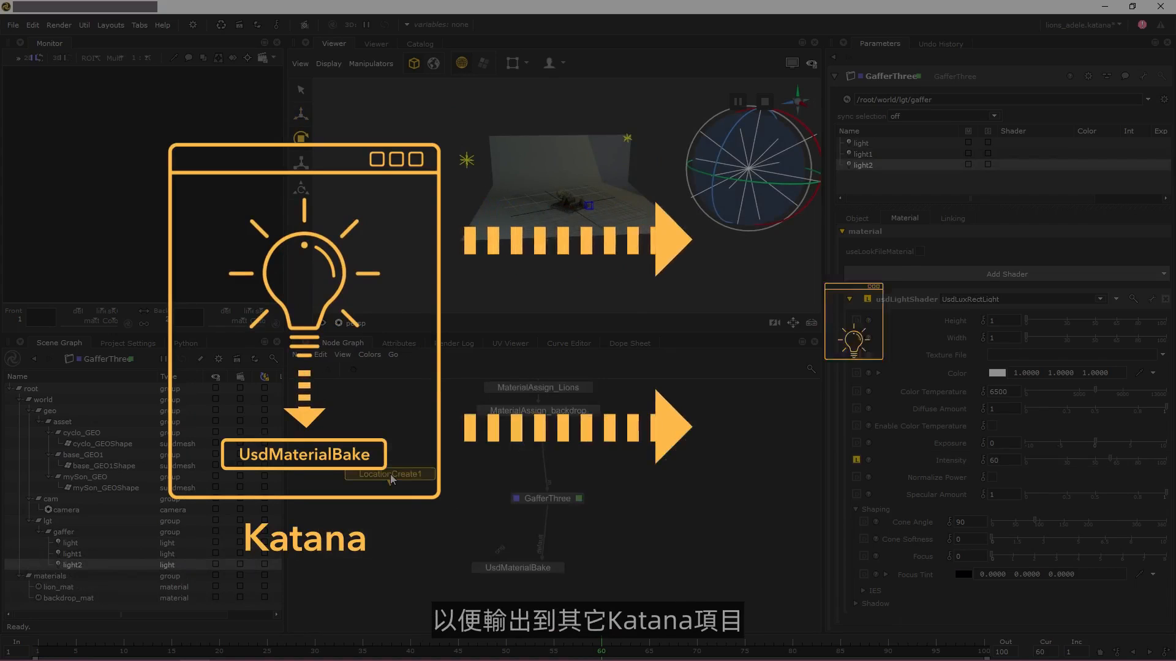
left_click(423, 483)
left_click_drag(424, 492, 493, 561)
left_click(493, 563)
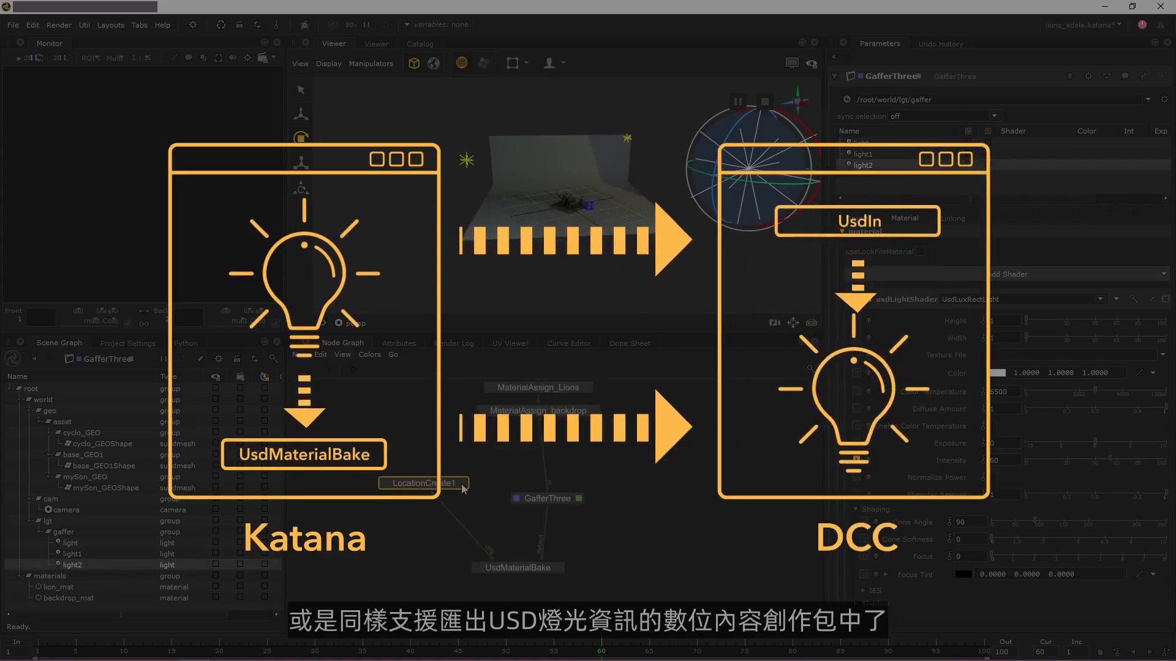
left_click(463, 484)
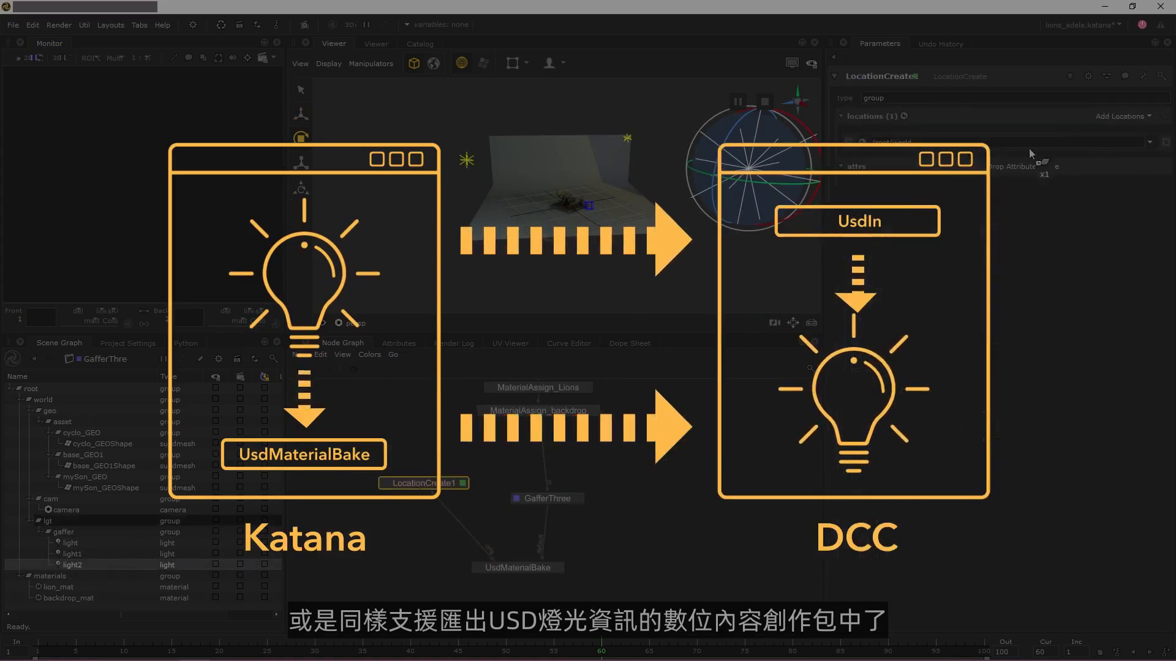
left_click(558, 567)
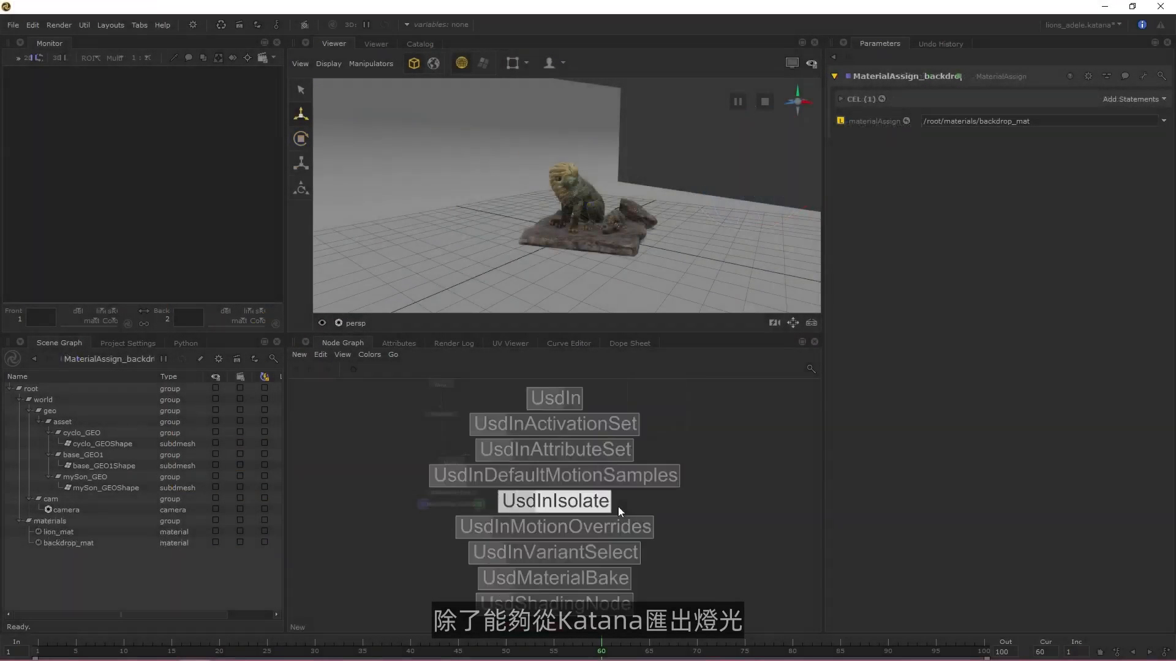
Add a UsdIn node beside the MaterialAssign nodes in the node graph
type("in")
key("Up")
key("Up")
key("Up")
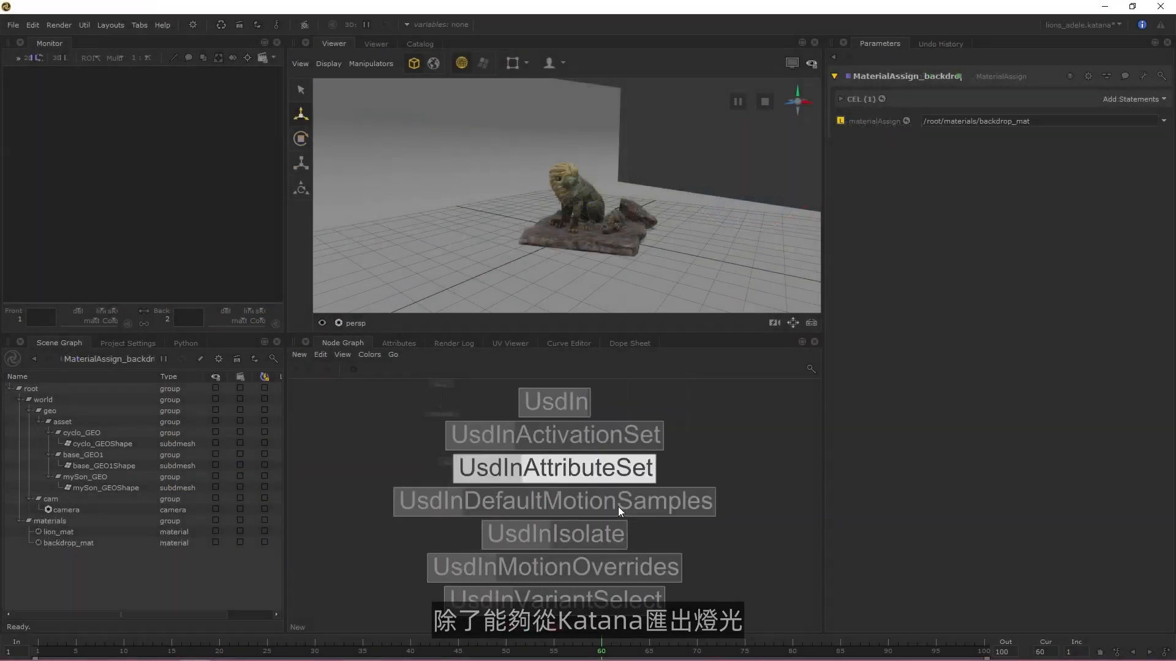
key("Return")
left_click(372, 518)
Add a Merge node below MaterialAssign_backdrop and connect both MaterialAssign_backdrop and UsdIn to its inputs
key("Tab")
type("merge")
key("Return")
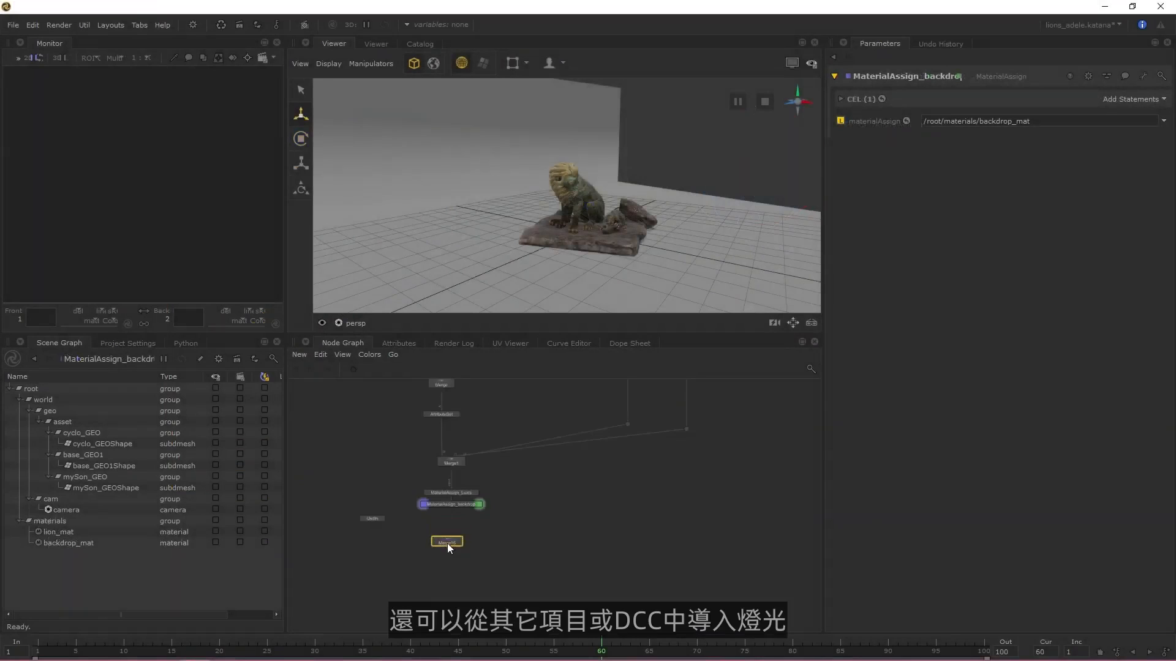
left_click(519, 531)
left_click(355, 510)
left_click(485, 537)
Load E:/introlights.usd into the UsdIn node and set its location to /root/world
left_click(361, 501)
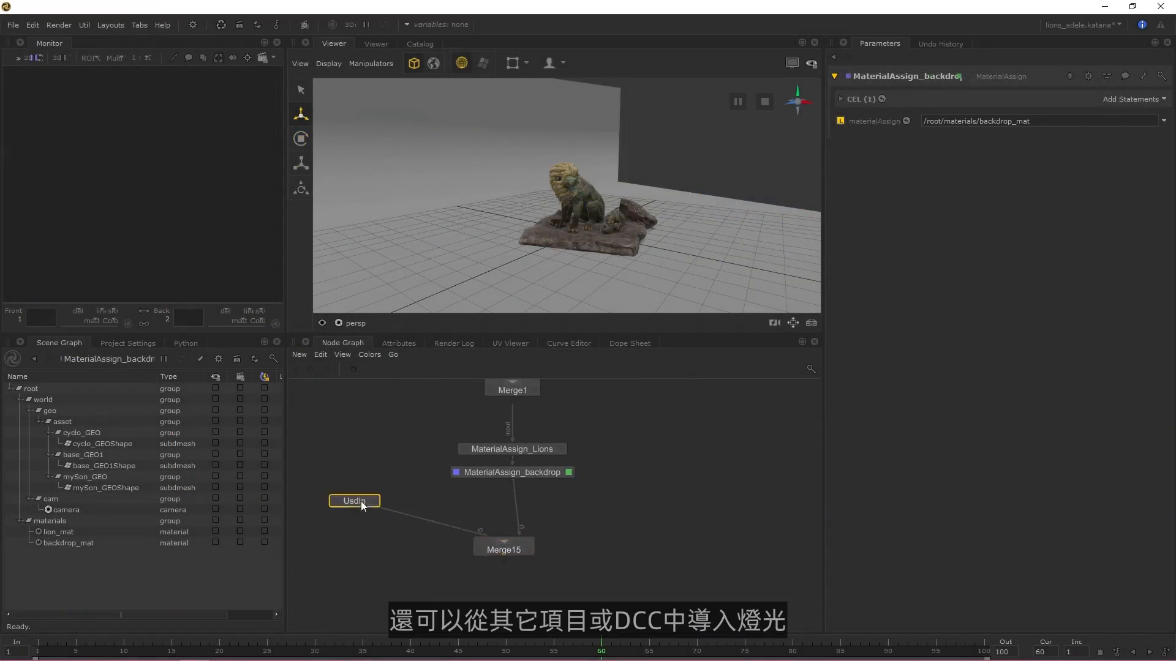
key("e")
left_click(1164, 98)
left_click(1075, 112)
double_click(502, 296)
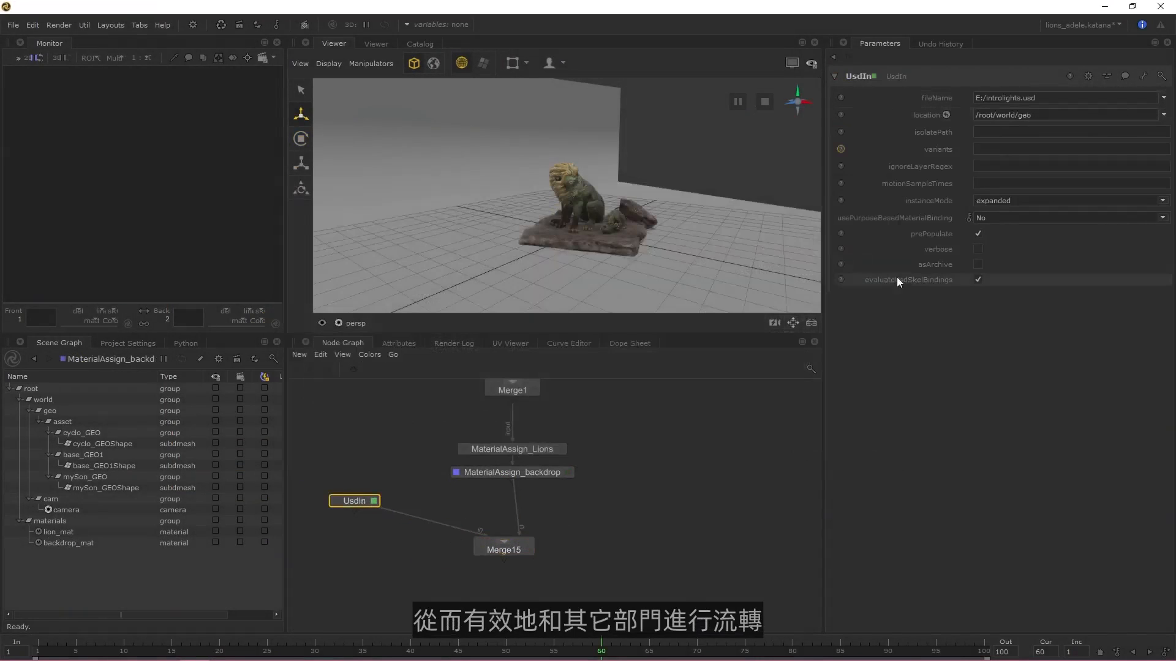
key("BackSpace")
key("BackSpace")
left_click(670, 553)
View the scene at the UsdIn node and expand its world location to show the imported lights
left_click(334, 501)
scroll(593, 180, "down", 8)
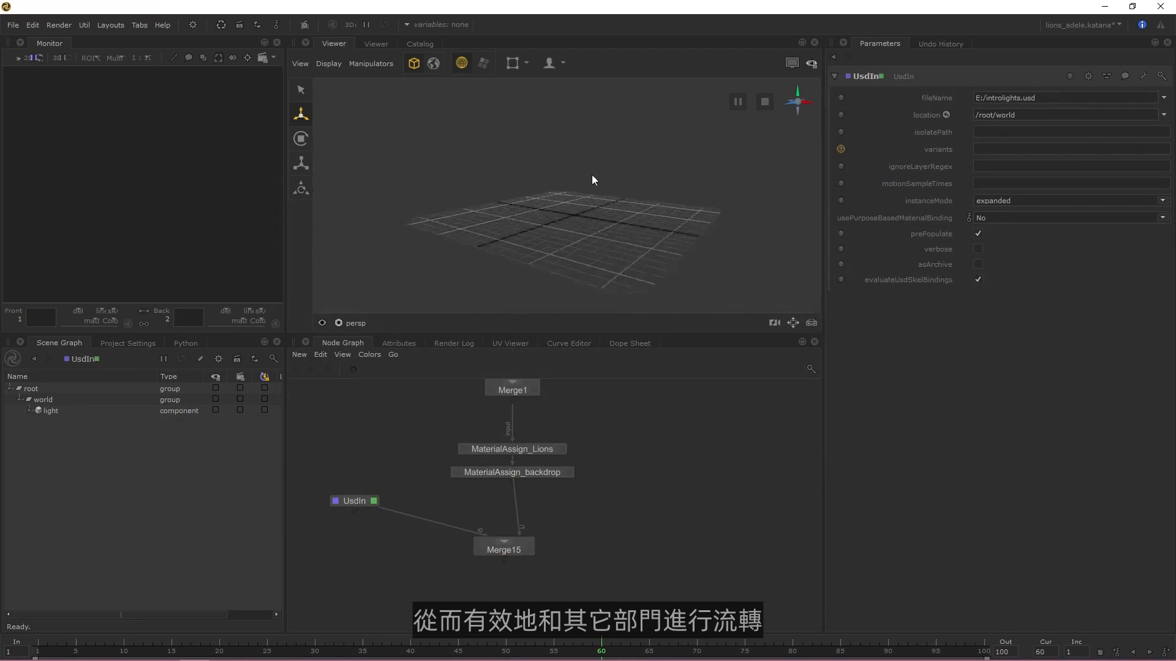
left_click(46, 401)
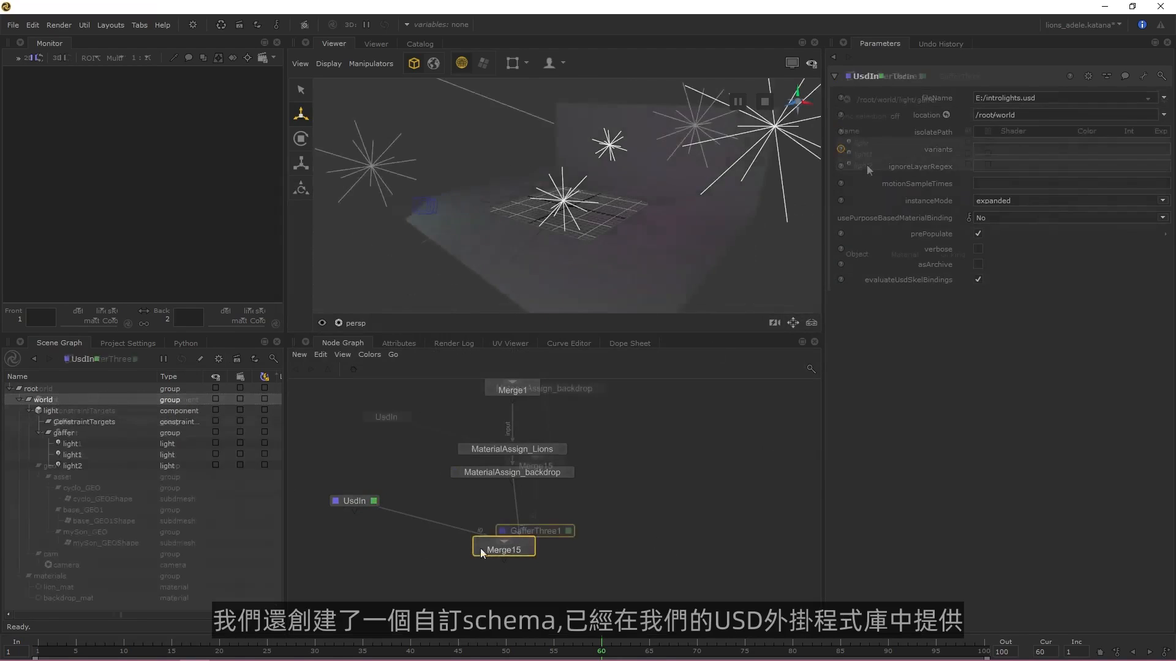
Set the color of light1 in the GafferThree node to orange, 0.9513, 0.1480, 0.0041
left_click(905, 254)
left_click(997, 373)
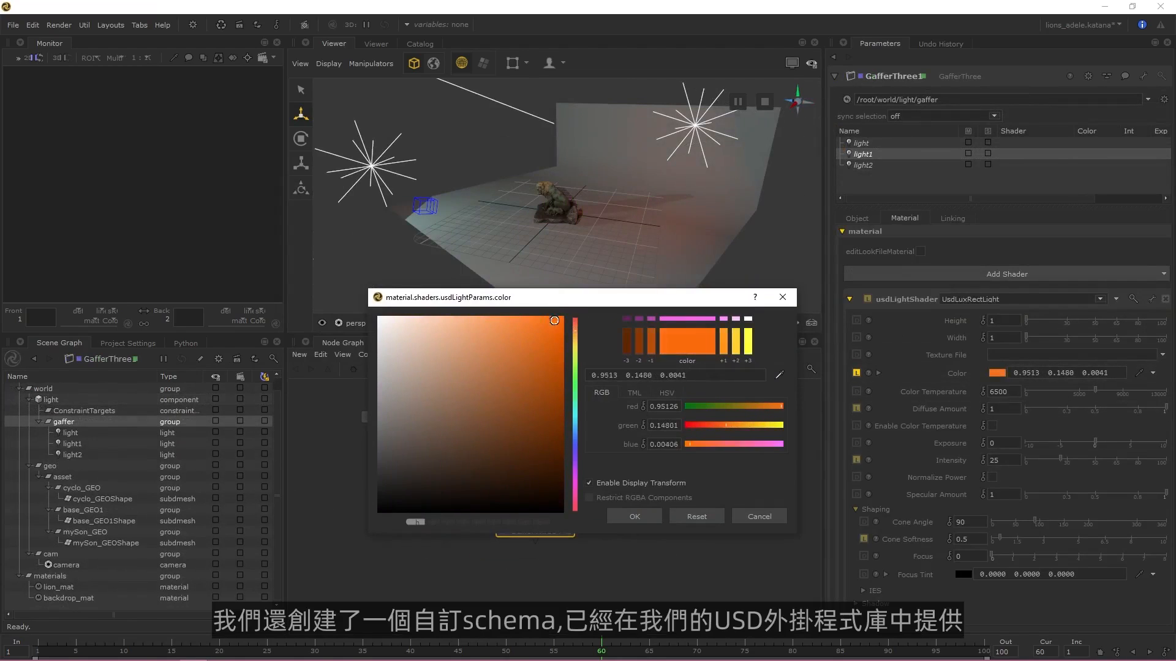
key("Return")
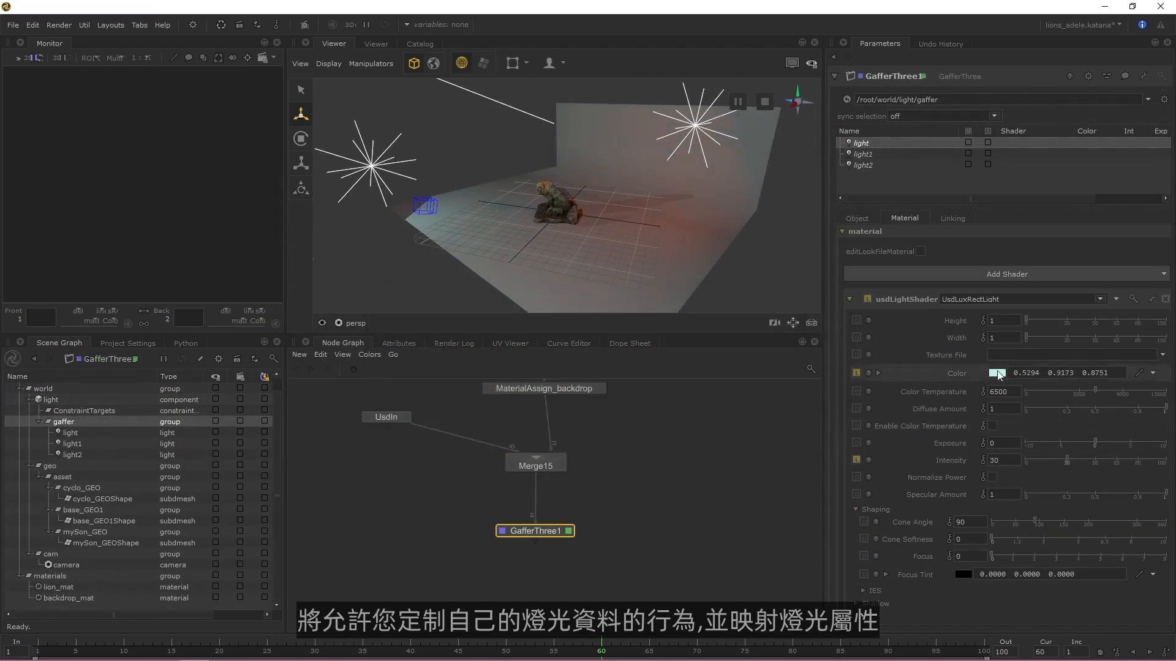
Set the color of the first light to magenta, 0.7764, 0.0000, 0.4427, and open the color of light2
left_click(996, 373)
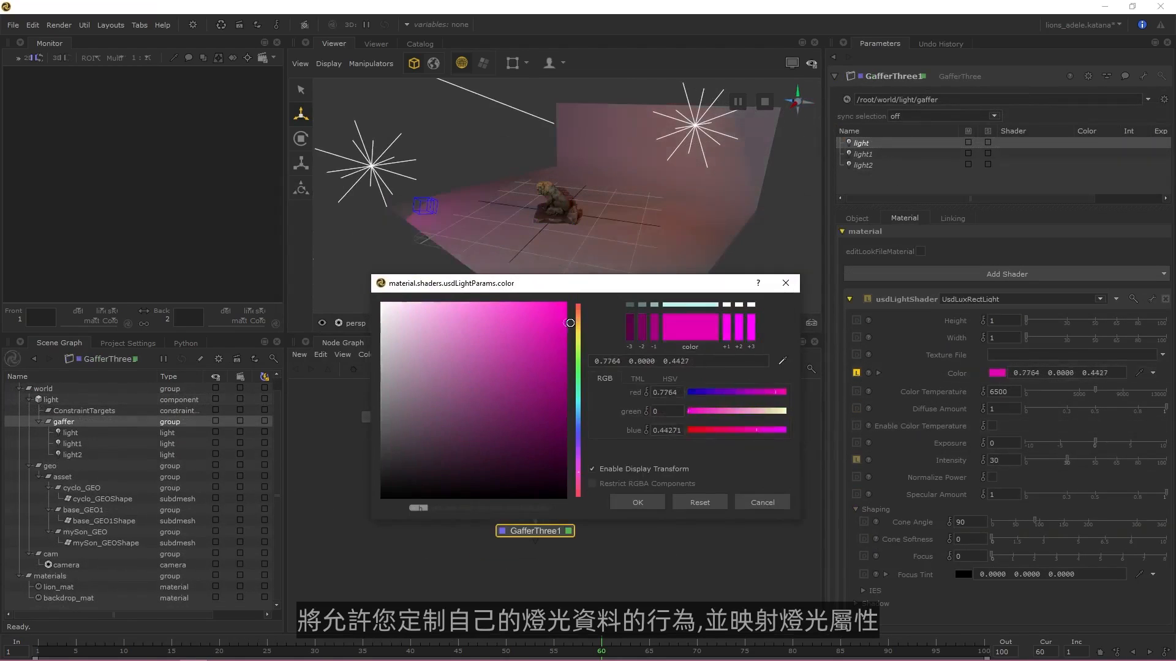
key("Return")
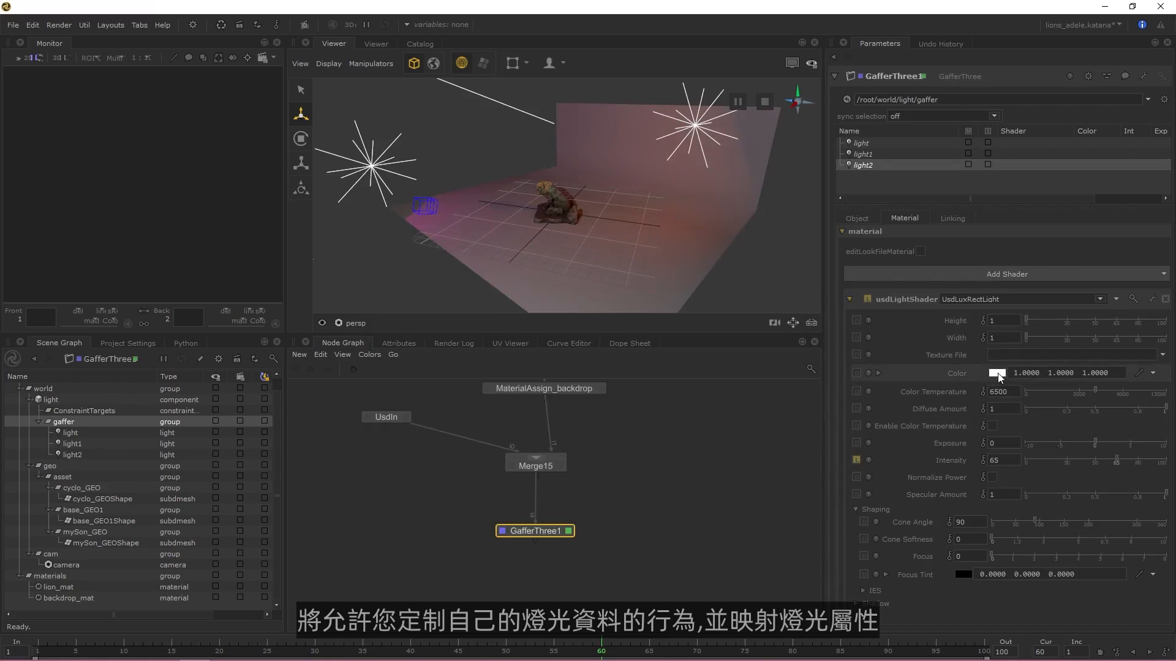
left_click(997, 372)
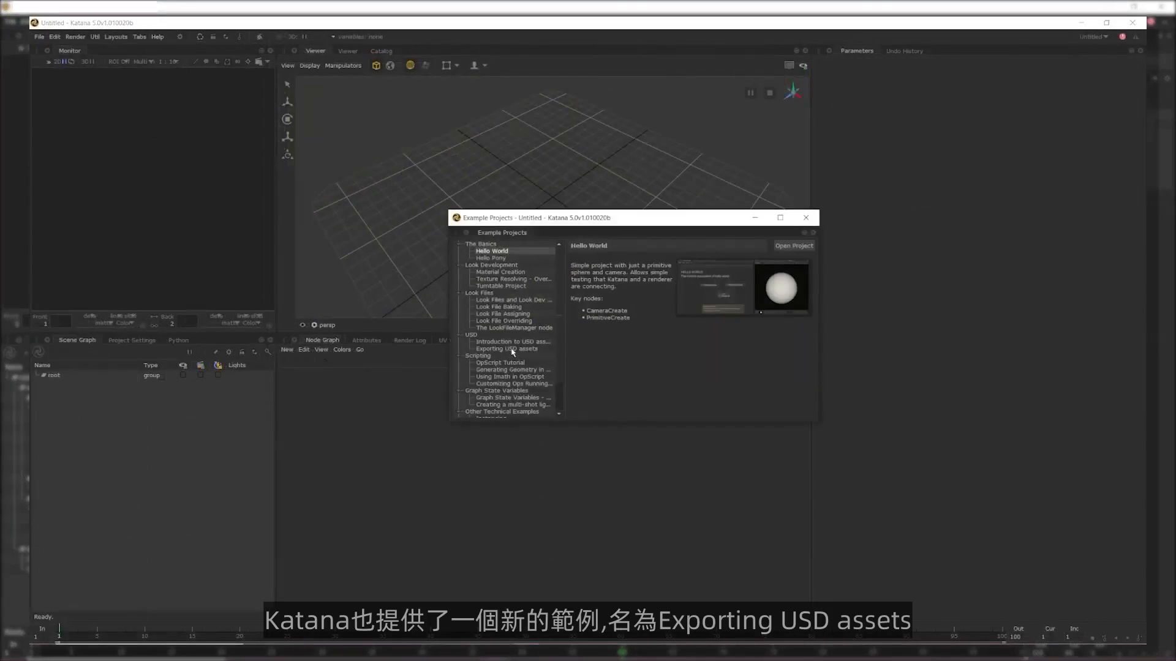
Open the Exporting USD assets example project and examine its section on exporting light information in USD
left_click(513, 349)
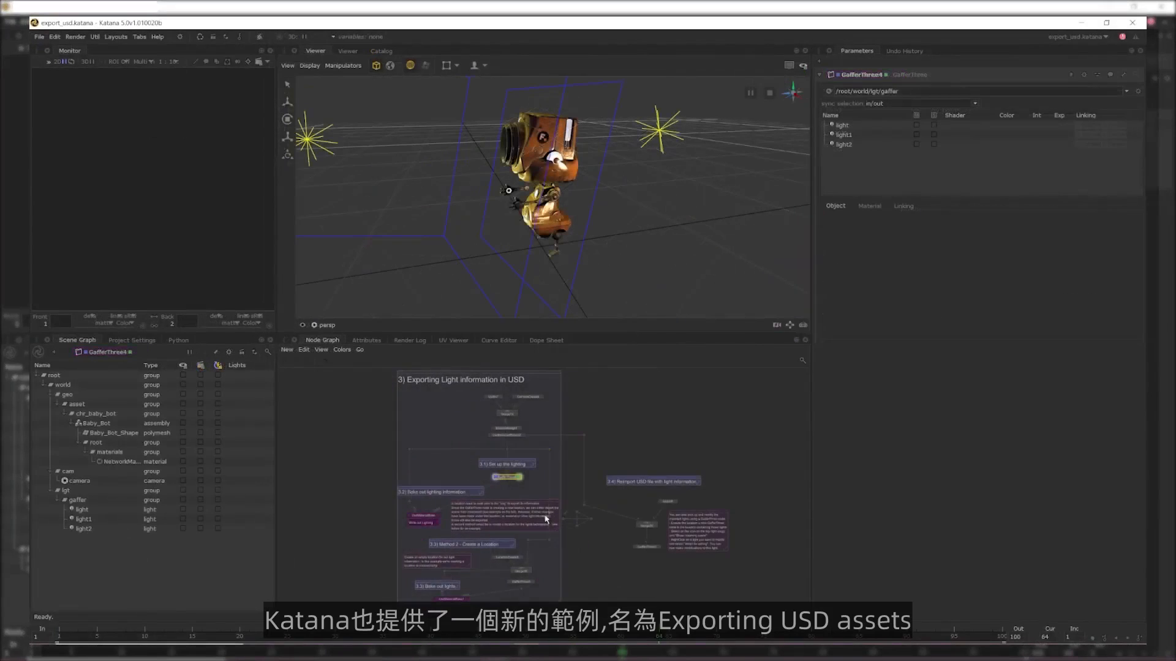
middle_click_drag(494, 540, 530, 503)
scroll(530, 504, "up", 4)
scroll(537, 446, "up", 4)
middle_click_drag(537, 446, 463, 317)
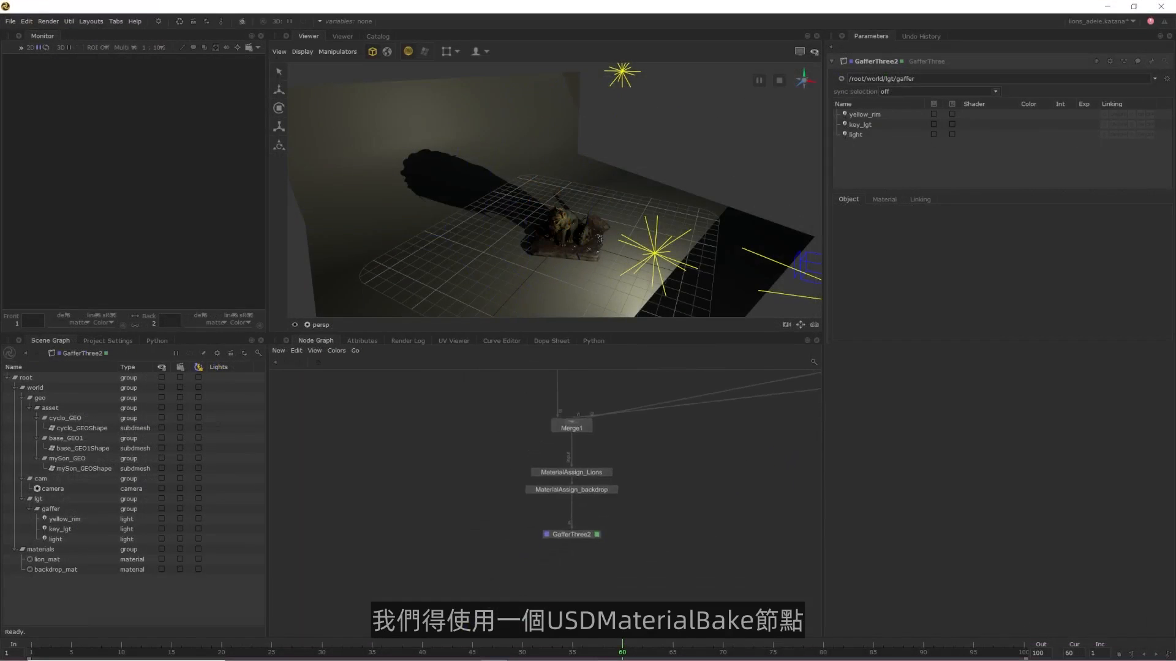
Add a UsdMaterialBake node below GafferThree2 and connect GafferThree2 to its default input
scroll(660, 492, "up", 3)
middle_click_drag(660, 493, 713, 441)
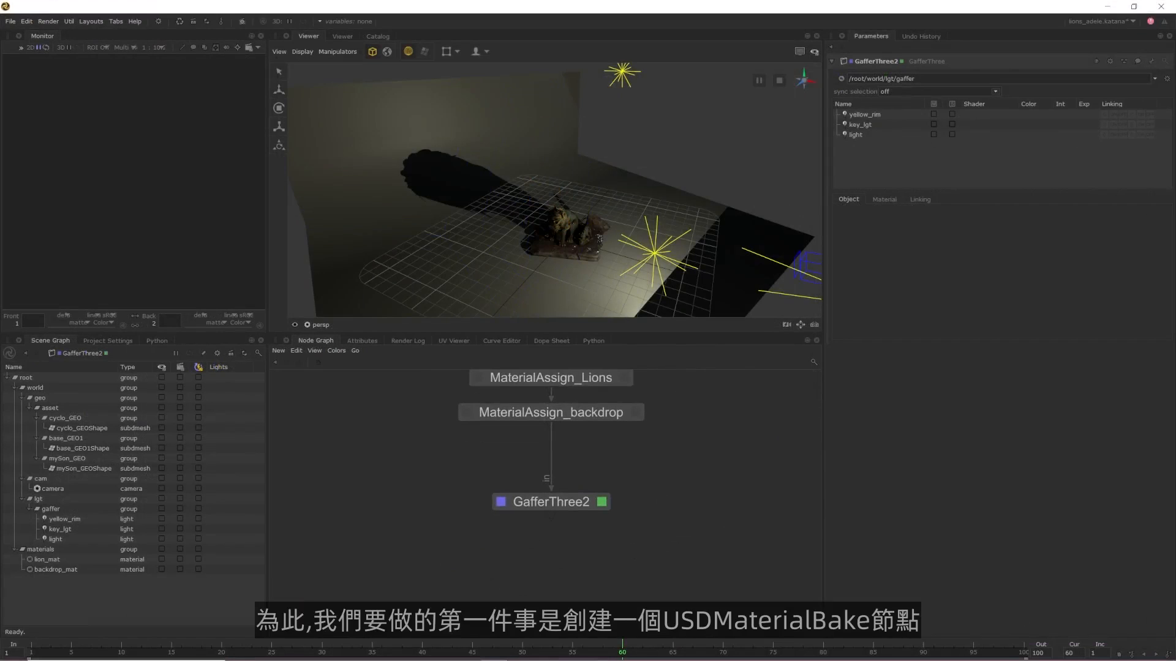
middle_click_drag(680, 495, 693, 486)
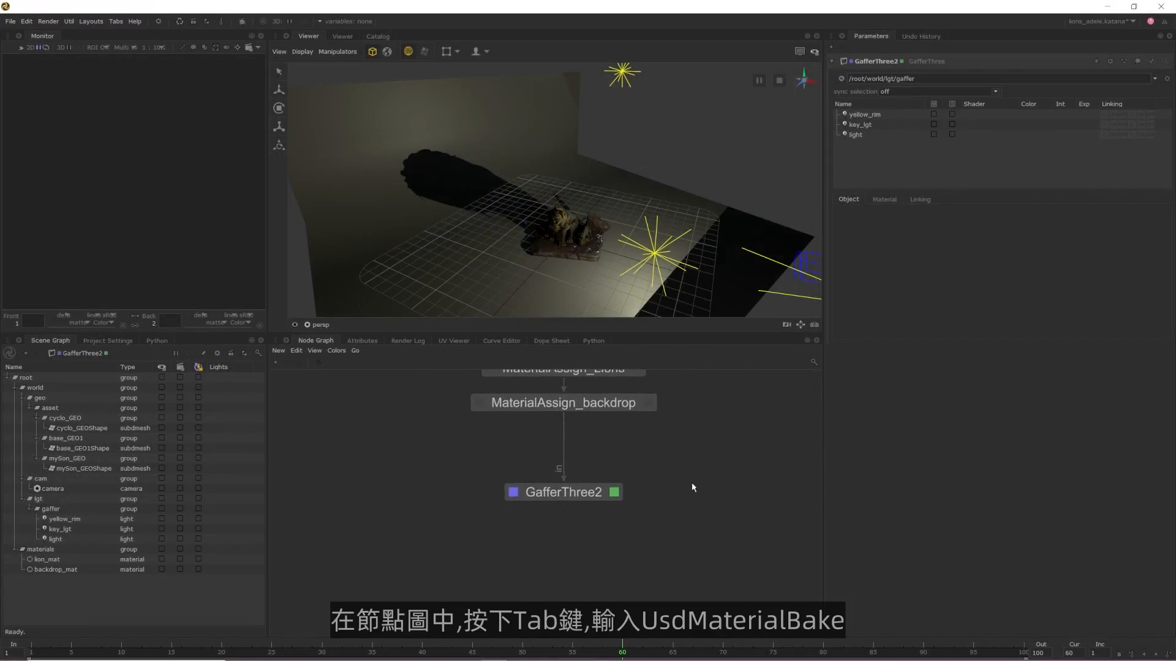
key("Tab")
type("UsdMaterialBake")
key("Return")
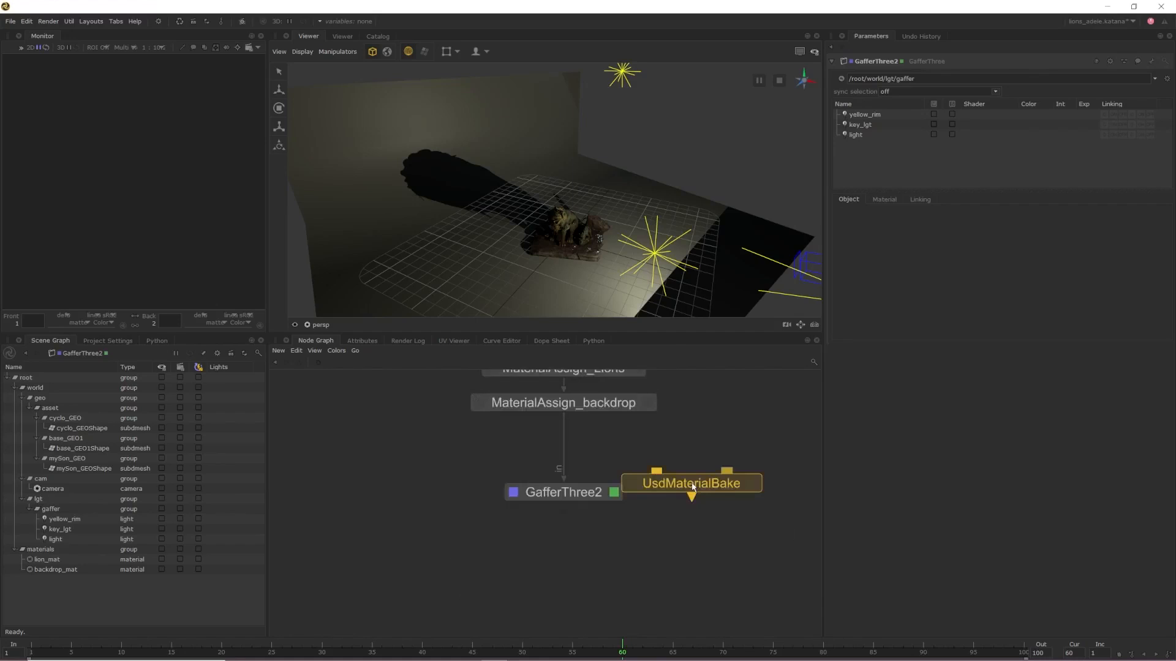
left_click(549, 595)
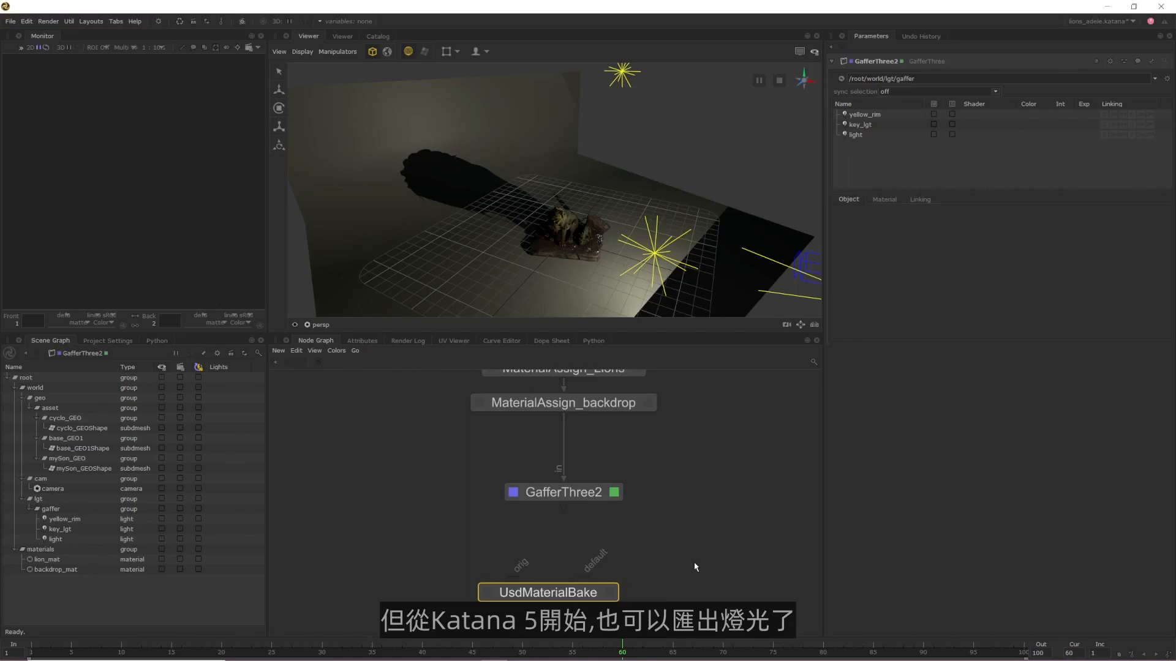
left_click_drag(564, 507, 586, 585)
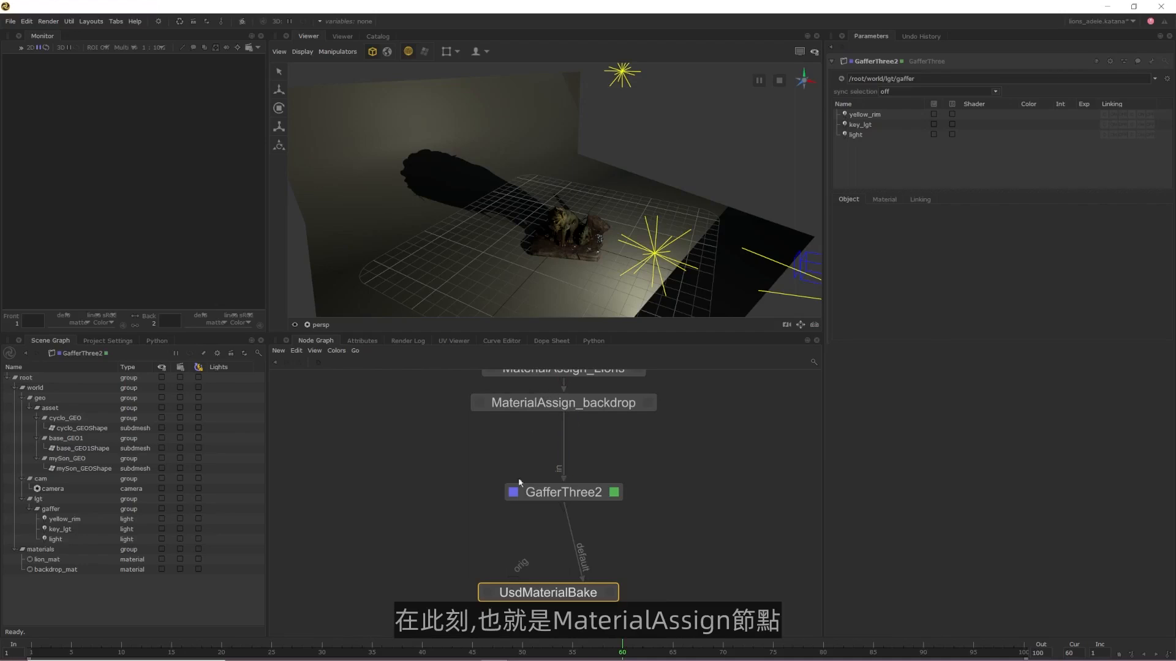
Connect the orig input of UsdMaterialBake to MaterialAssign_backdrop and route the link through a Dot node
left_click_drag(509, 581, 564, 416)
key("period")
left_click_drag(543, 470, 472, 450)
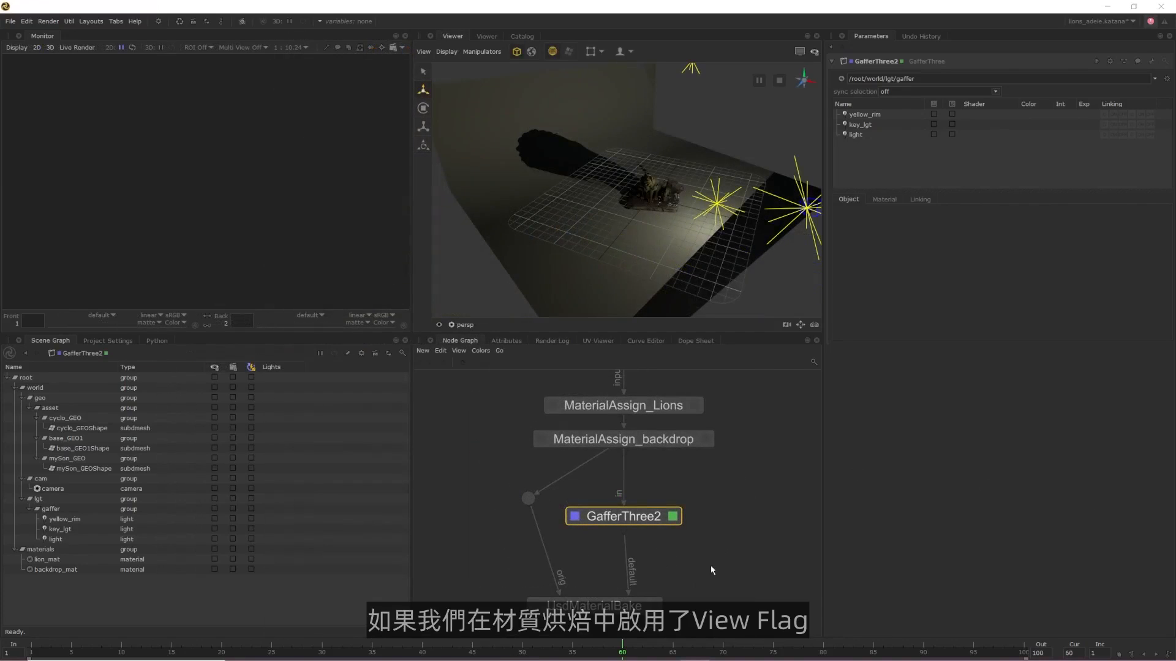
Compare the scene at UsdMaterialBake with the scene at MaterialAssign_backdrop and open the UsdMaterialBake parameters
left_click(537, 609)
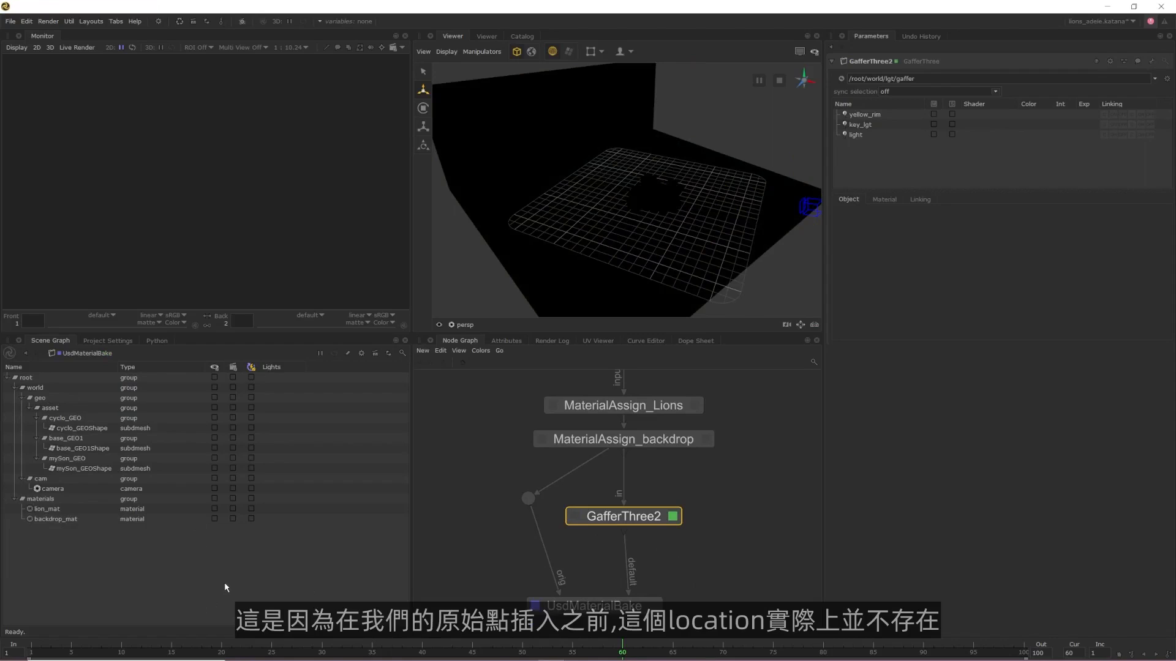
left_click(541, 440)
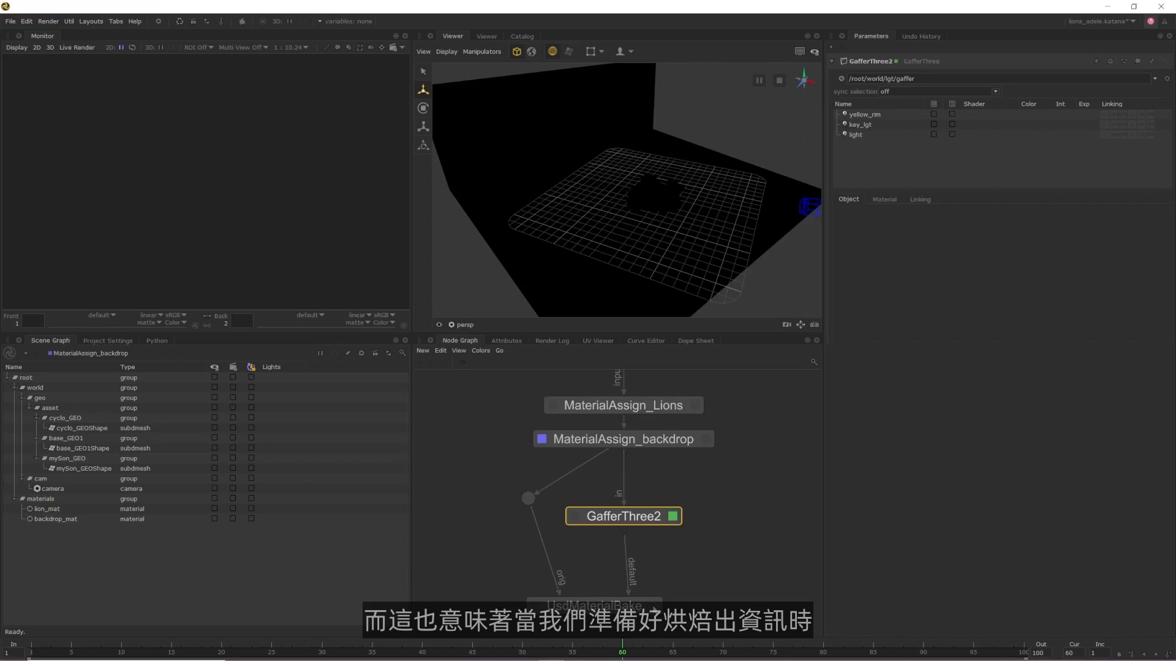
left_click(654, 605)
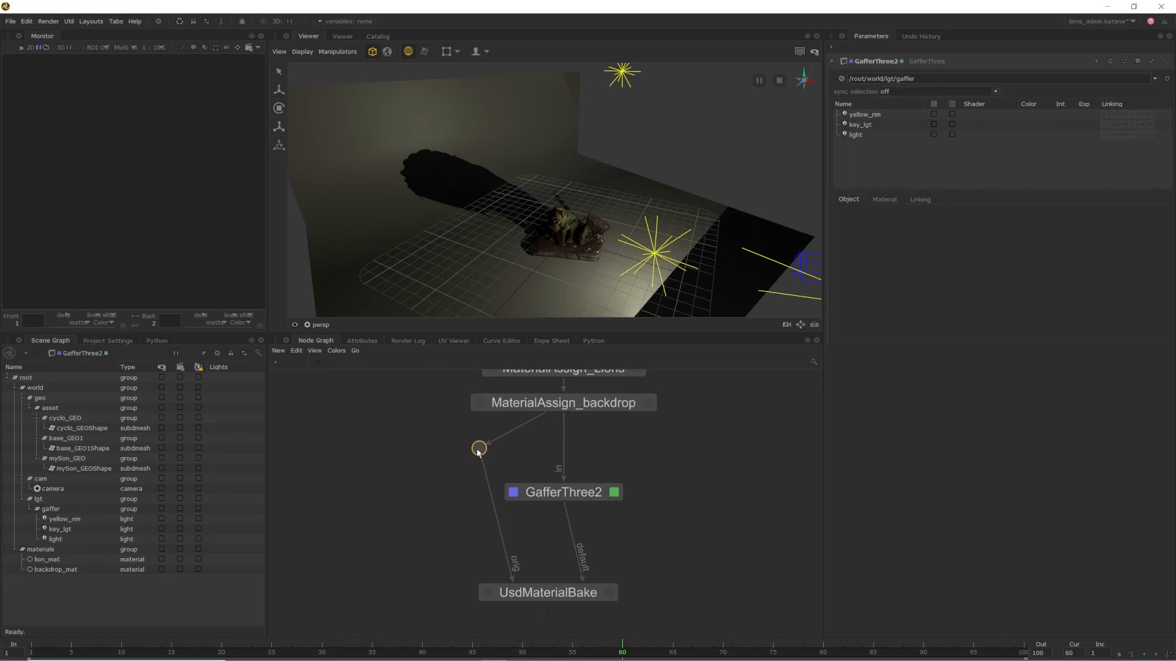
Delete the Dot node and disconnect the orig input of UsdMaterialBake
key("Delete")
left_click(515, 580)
left_click(394, 469)
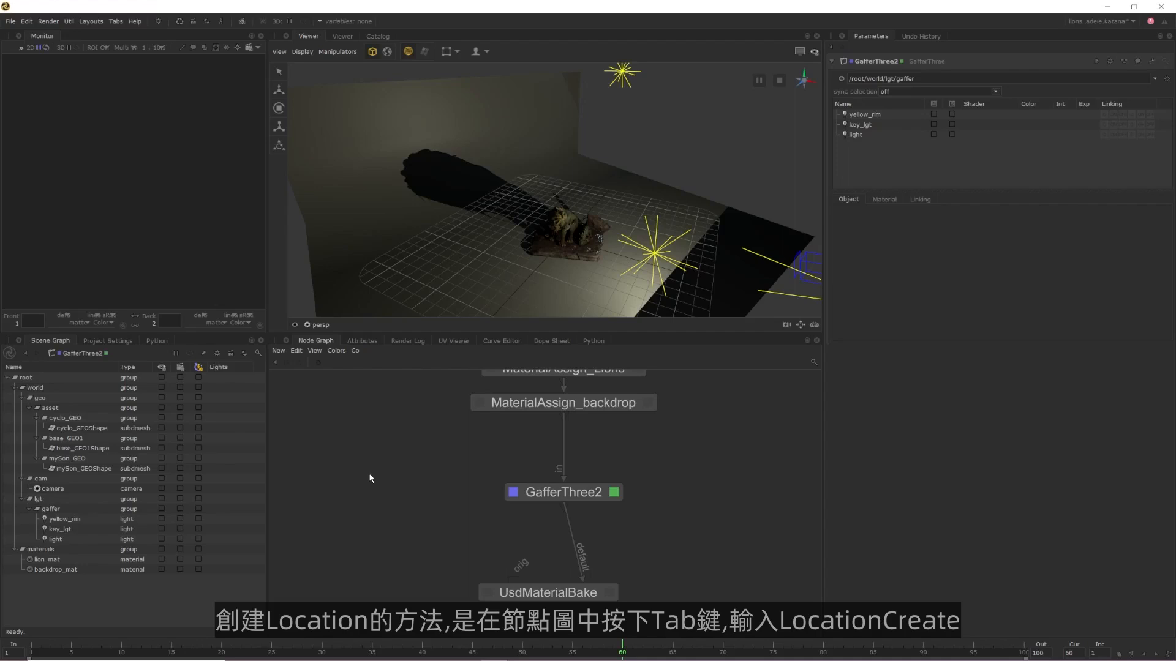
Add a LocationCreate node beside GafferThree2 in the node graph
key("Tab")
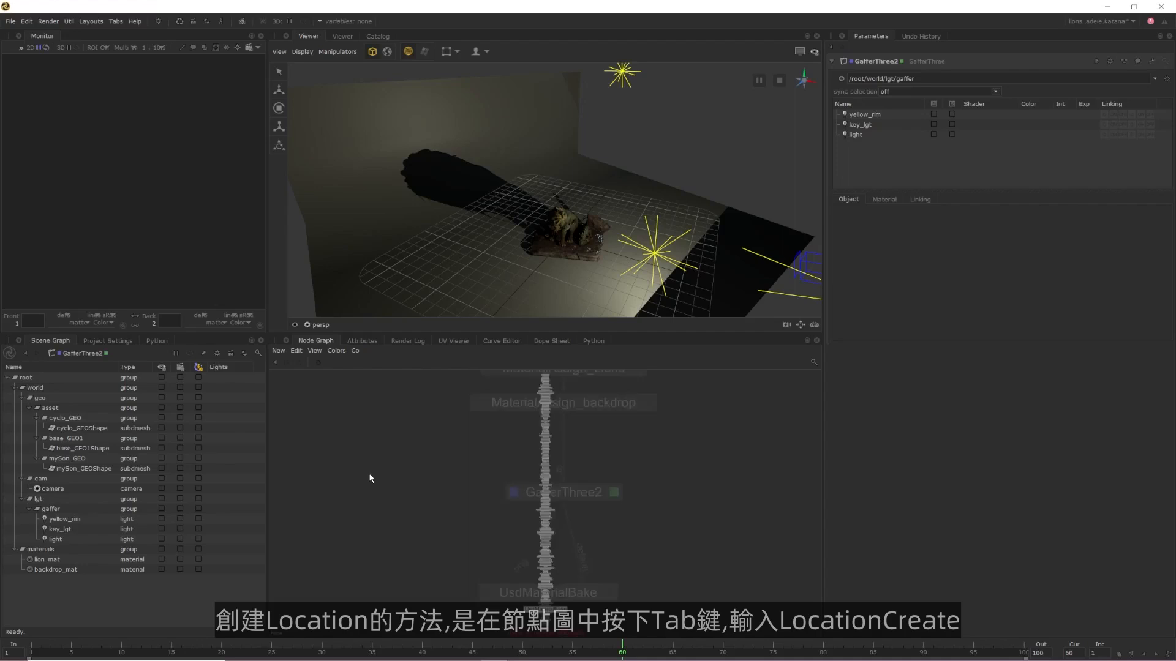
type("LocationCreate")
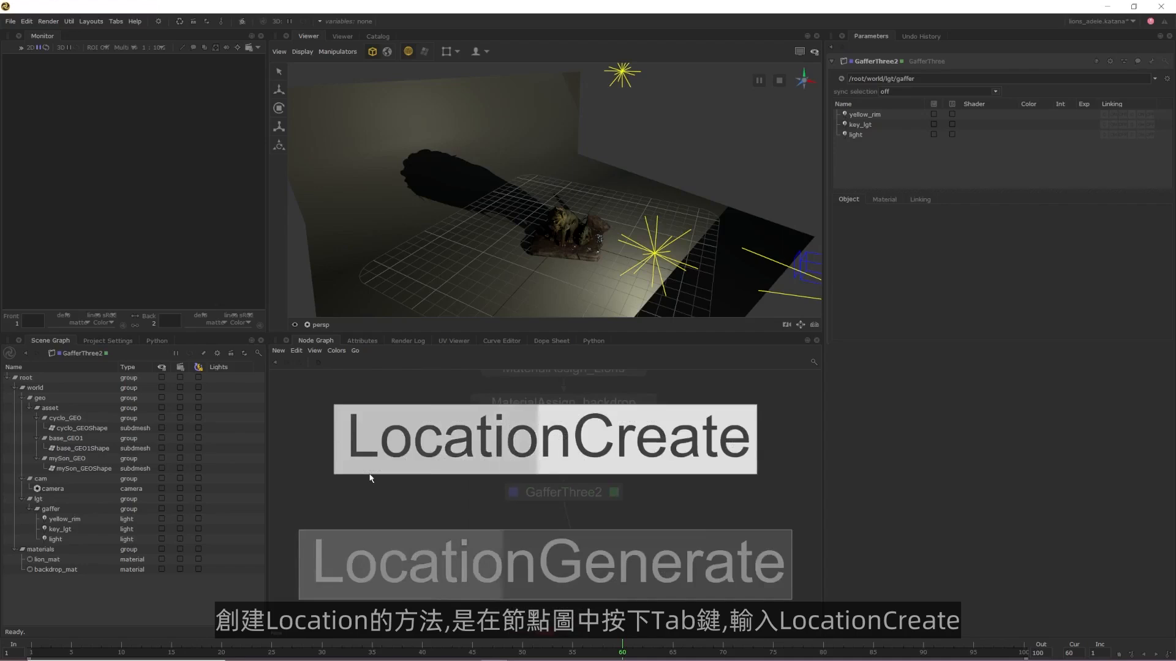
key("Return")
left_click(361, 484)
Move GafferThree2 down and insert a Merge node between MaterialAssign_backdrop and GafferThree2
left_click_drag(583, 502, 583, 598)
key("Tab")
type("Merge")
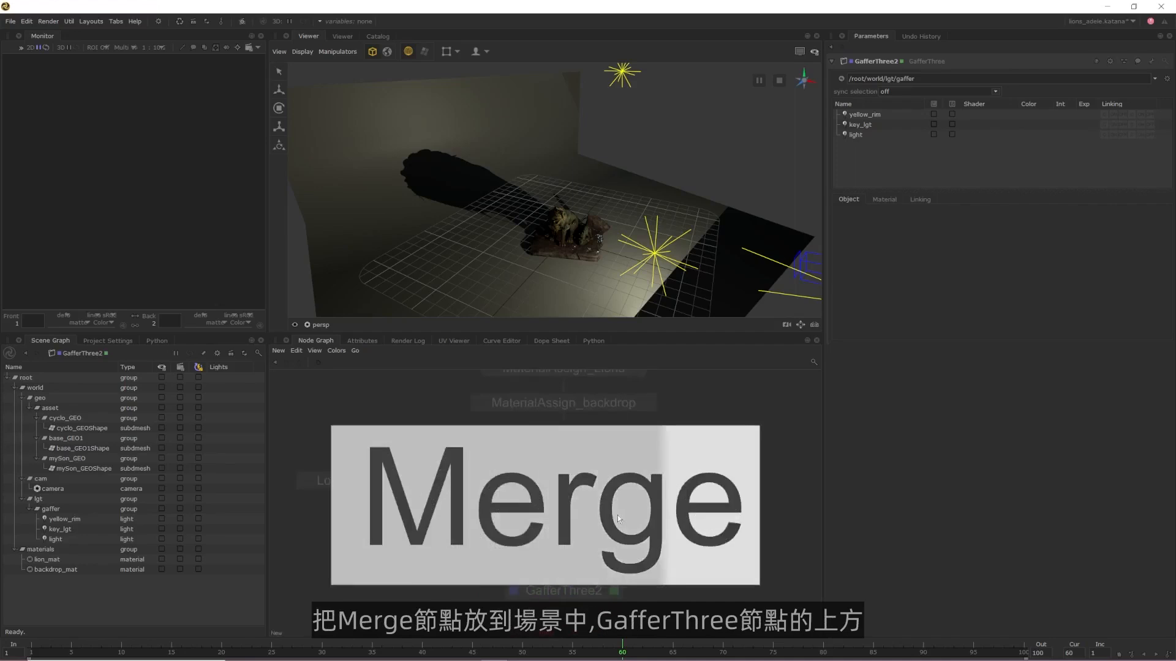
key("Return")
left_click(575, 514)
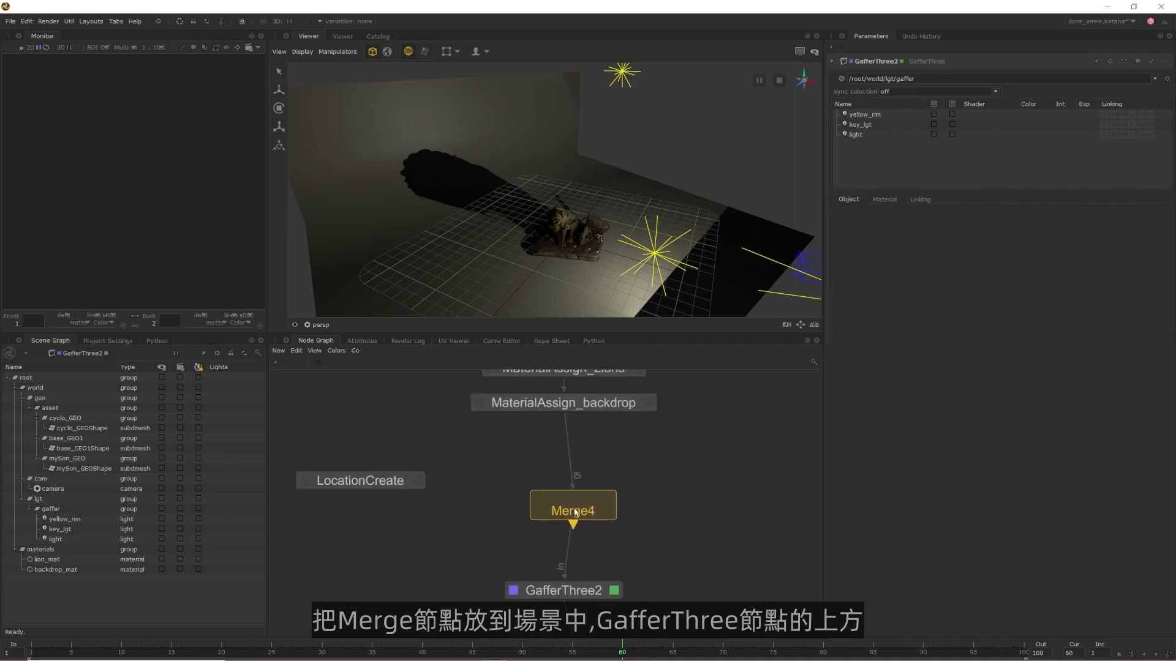
left_click(564, 526)
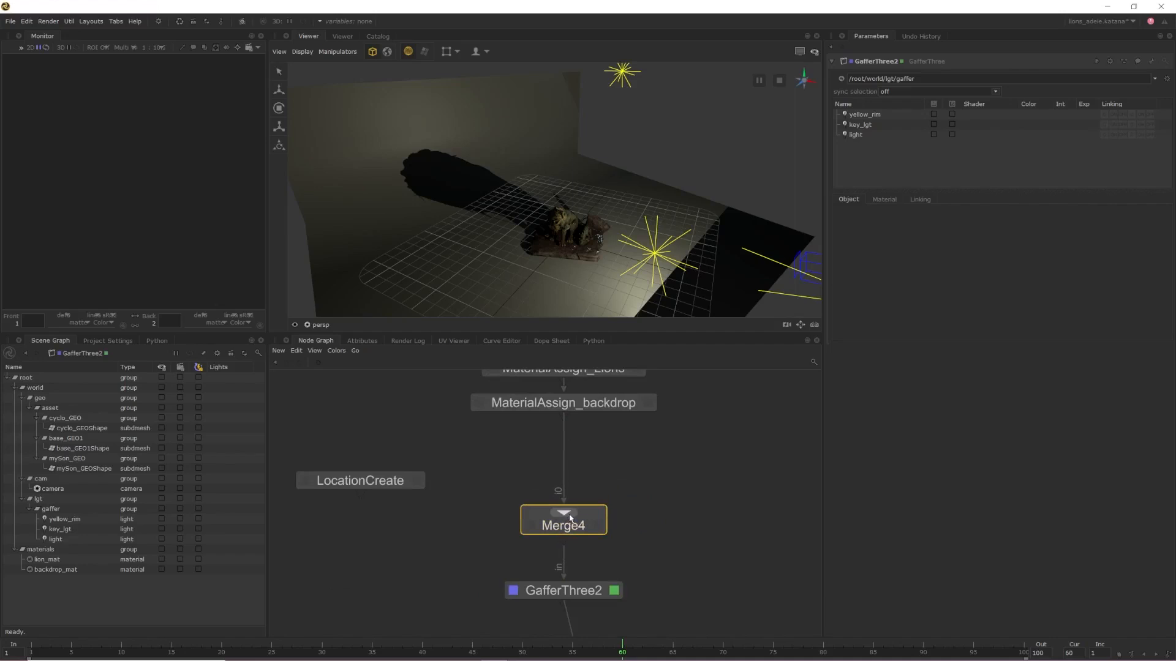
Connect LocationCreate to a second input on the Merge node and open the LocationCreate parameters
left_click(570, 518)
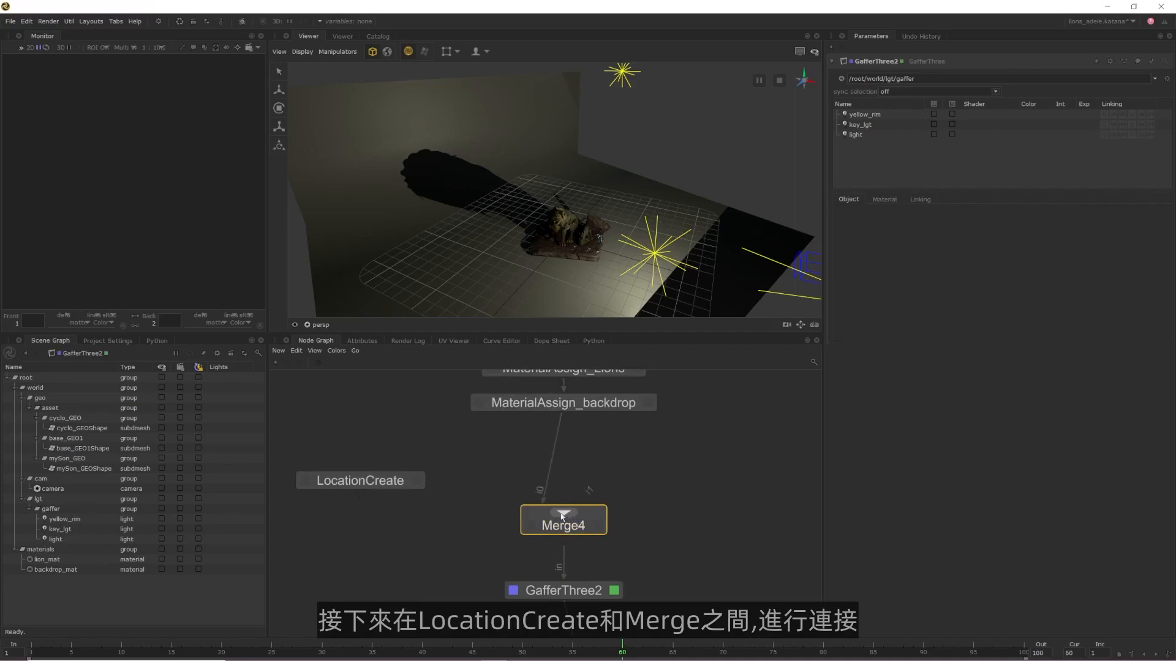
left_click_drag(370, 499, 590, 509)
left_click_drag(377, 478, 382, 448)
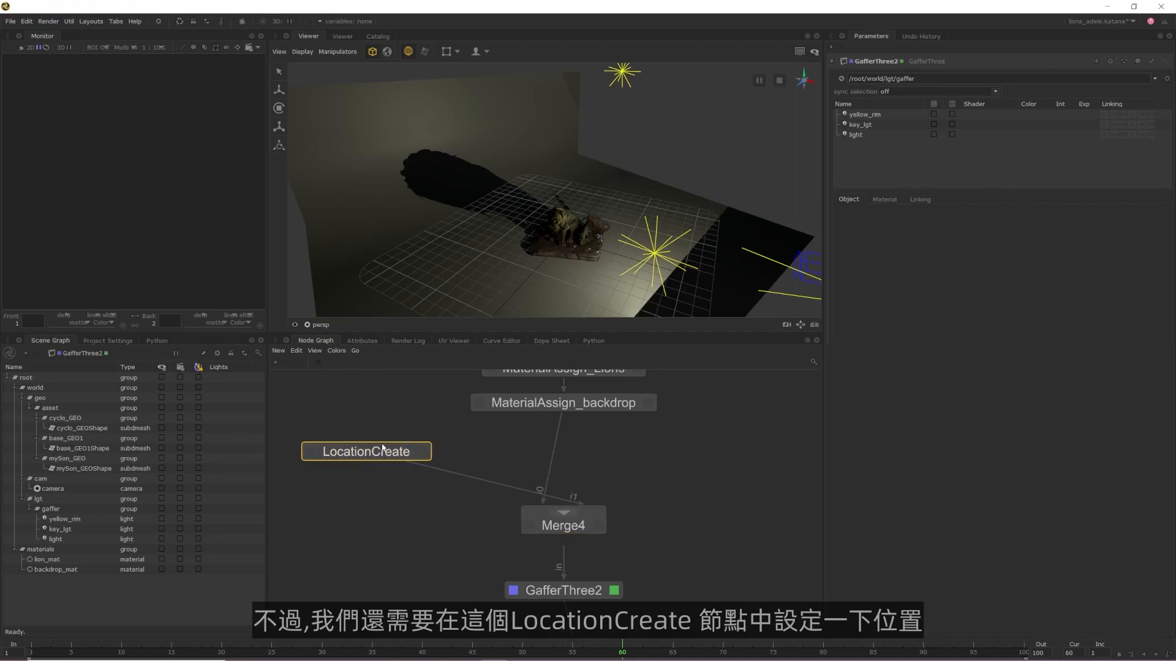
left_click(423, 452)
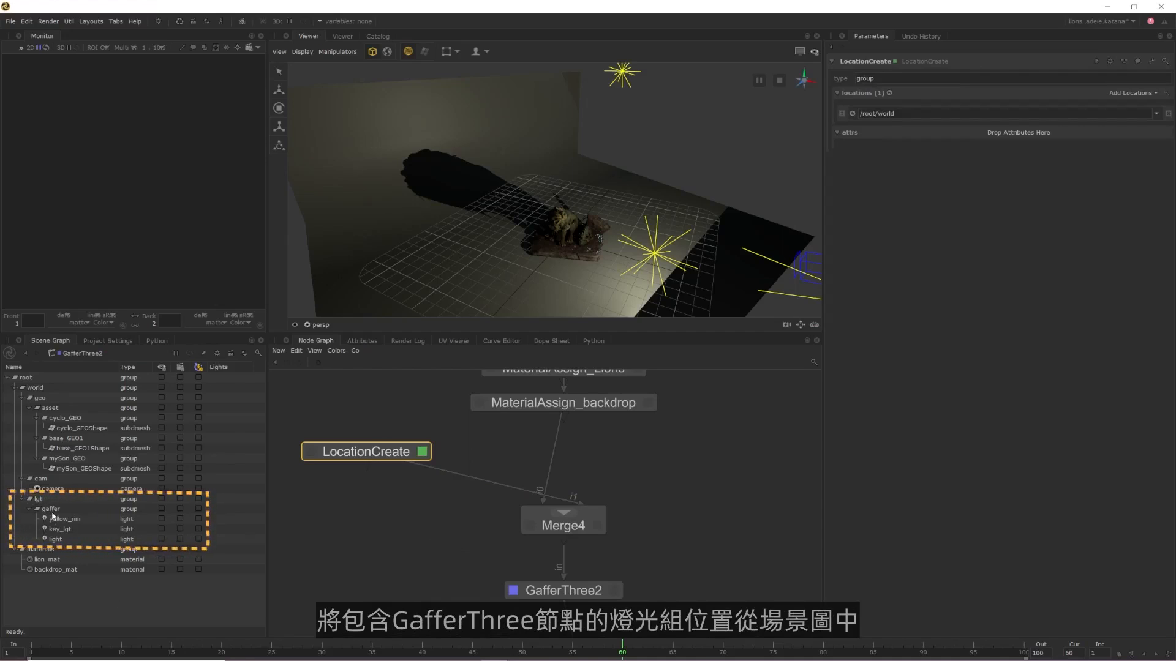
Set the LocationCreate path to /root/world/lgt and connect the Merge output to the orig input of UsdMaterialBake
left_click_drag(38, 500, 961, 114)
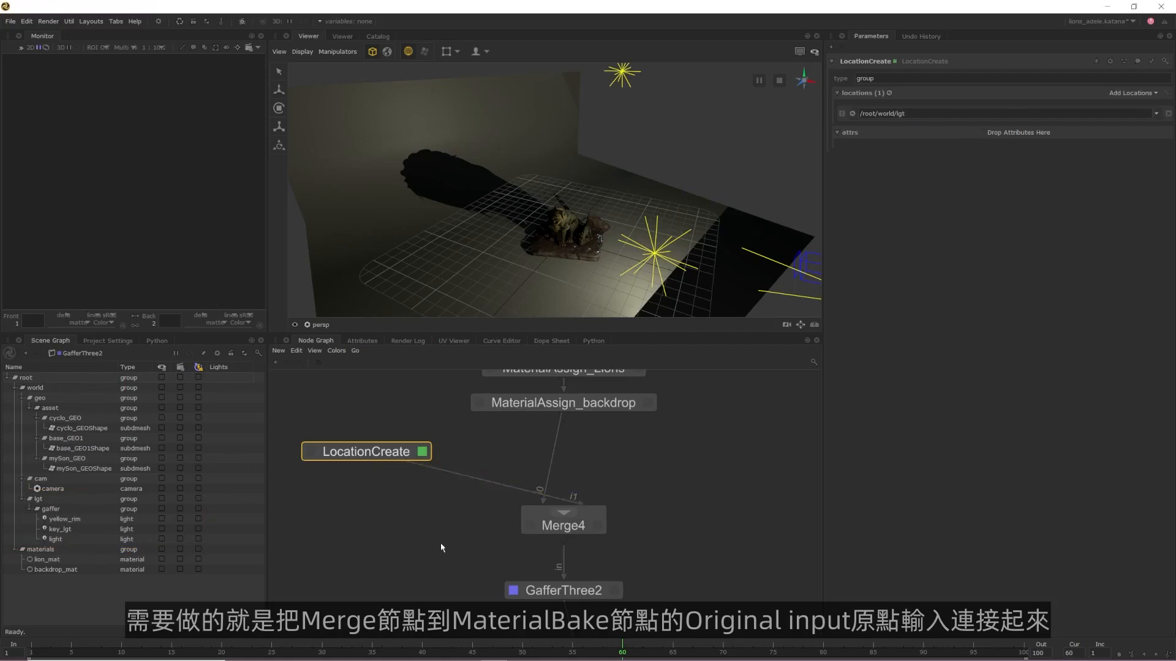
middle_click_drag(440, 543, 458, 468)
left_click_drag(542, 597, 566, 453)
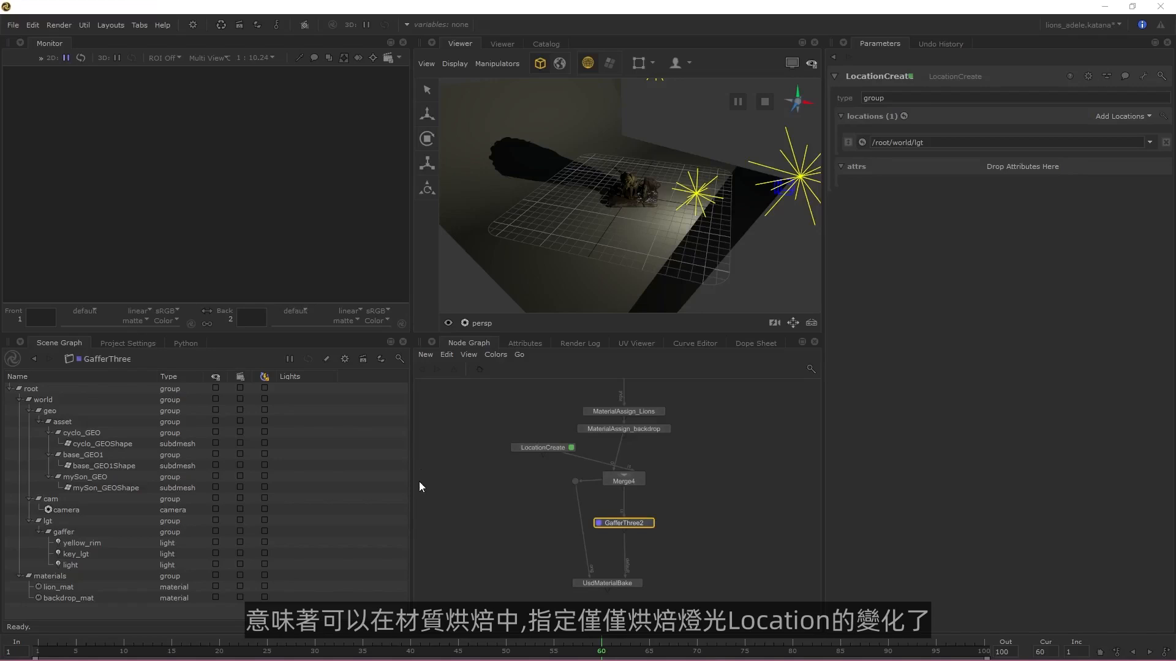
View the scene from Merge4 and disable then re-enable LocationCreate to compare the scene graph
left_click(605, 480)
left_click(544, 449)
key("d")
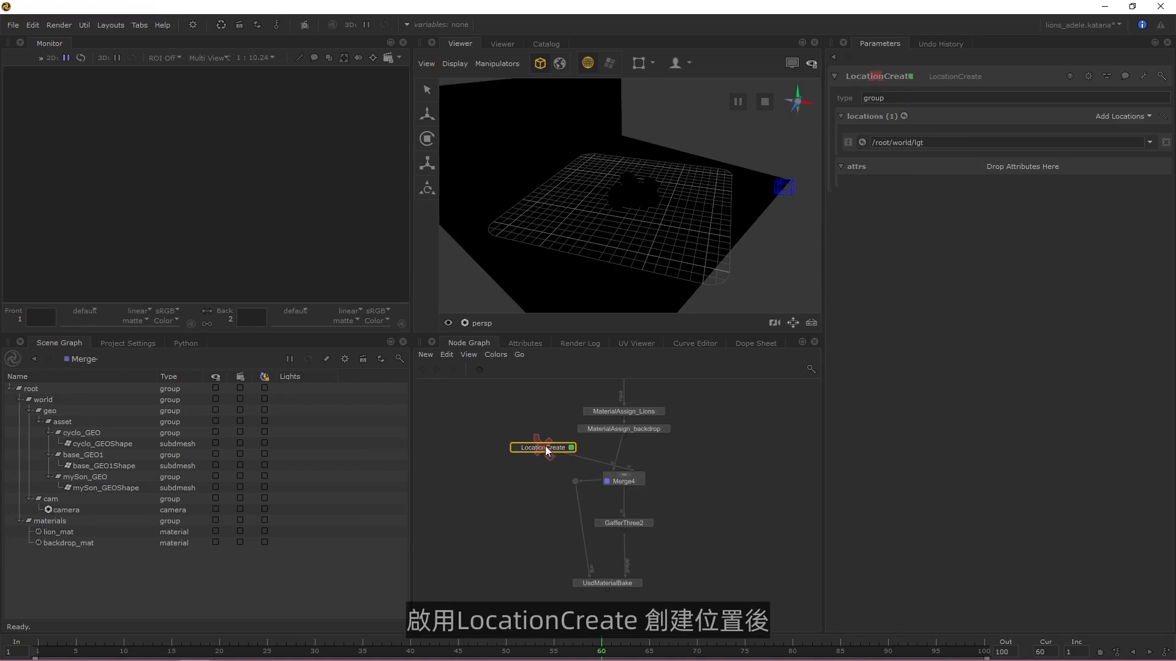
key("d")
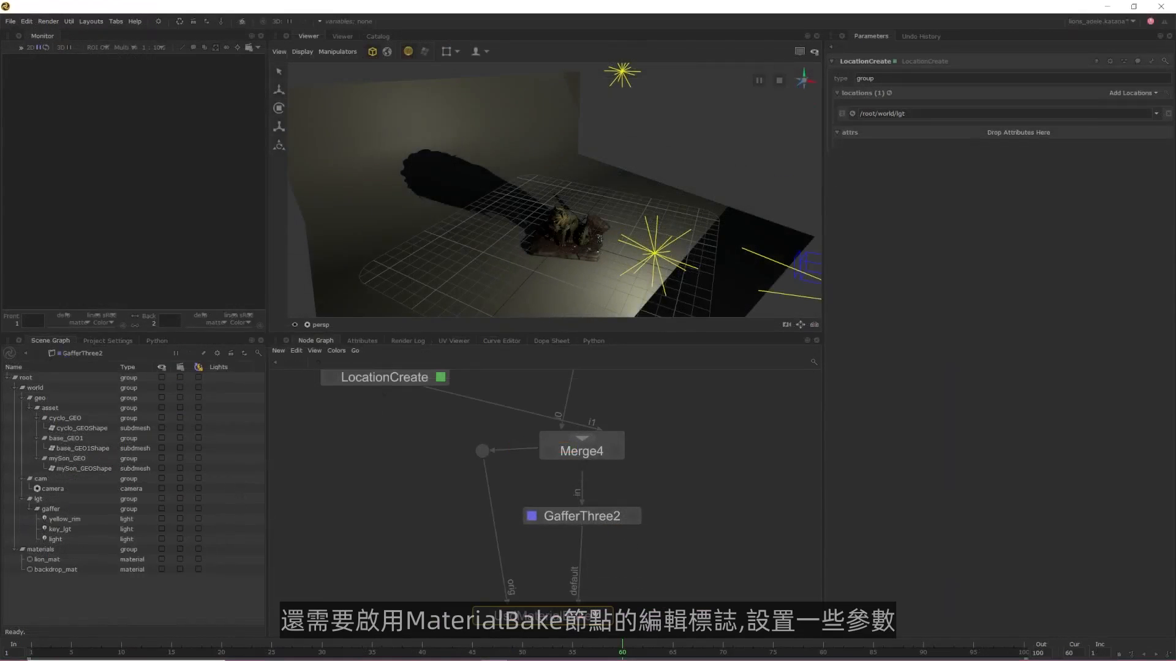
Set UsdMaterialBake's root location to /root/world/lgt and its saveTo folder to F:/WORK_STUFF/KATANA/USD_WORKFLOW/ASSETS/Lion_multi_light/
left_click(603, 615)
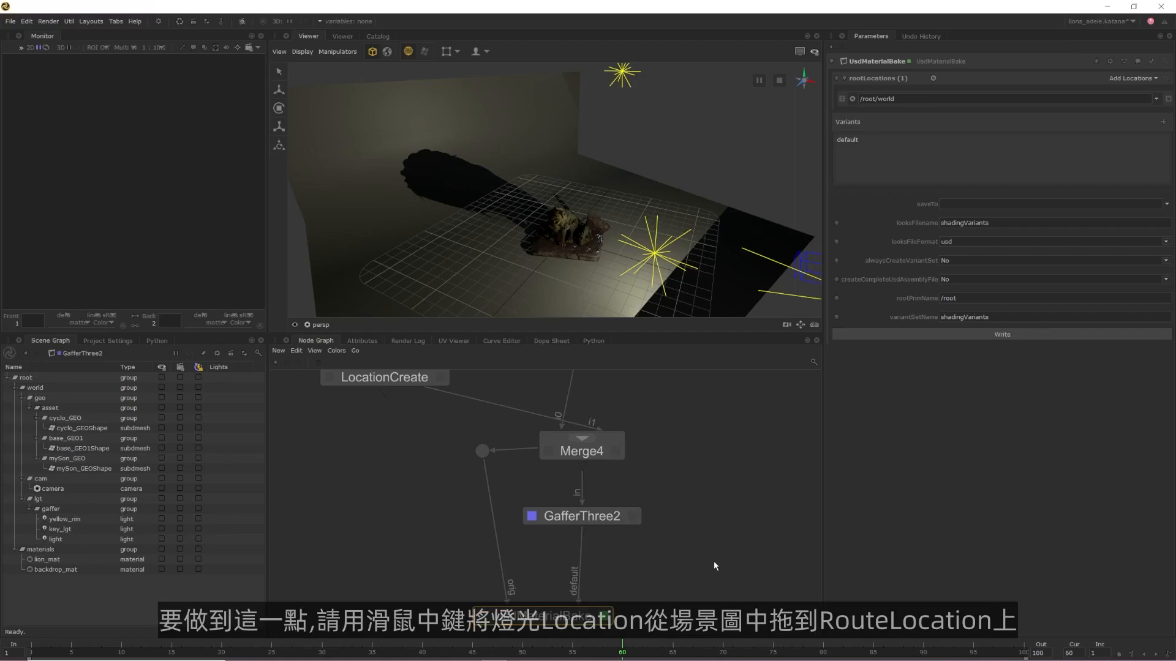
middle_click_drag(49, 504, 952, 106)
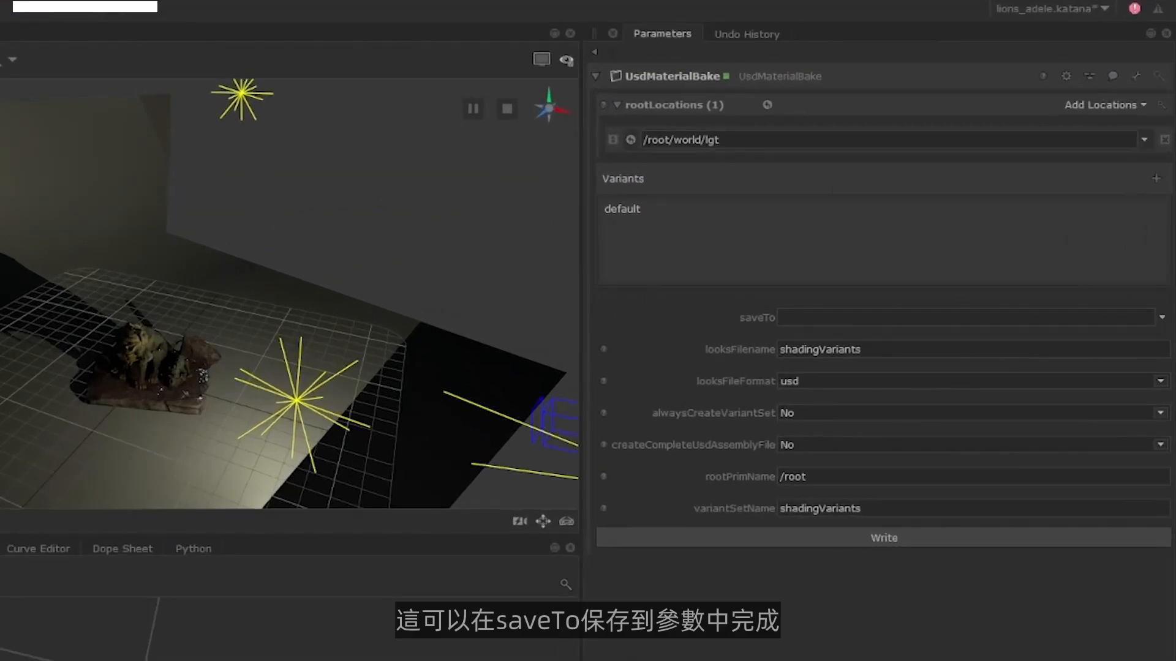
left_click(1159, 318)
left_click(1142, 338)
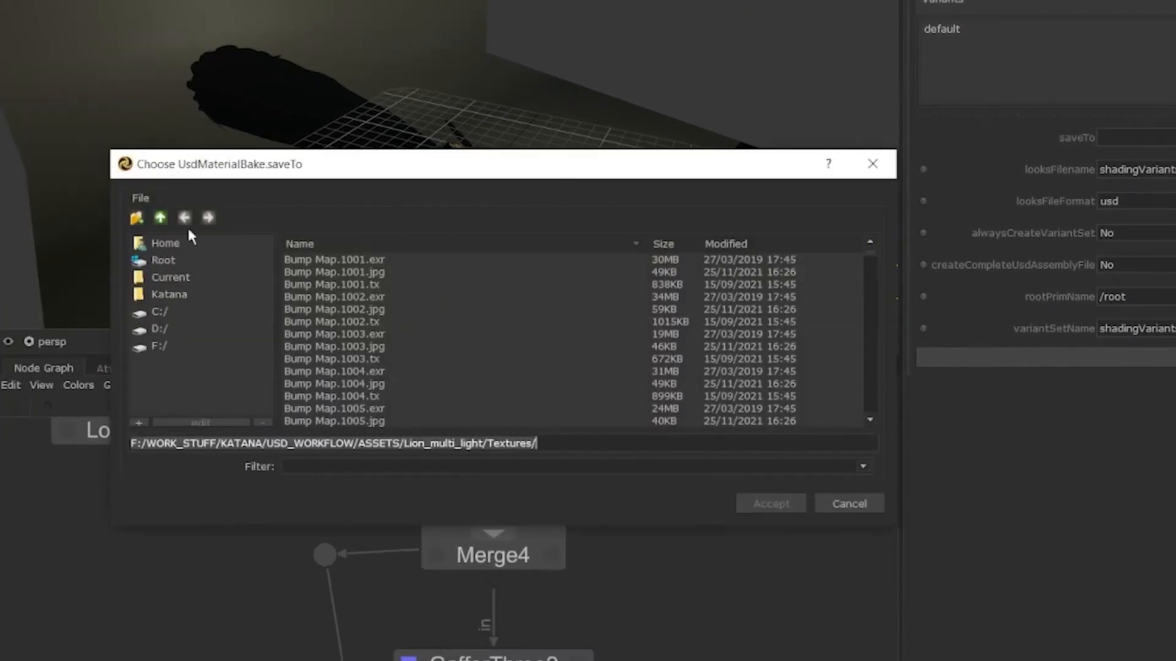
left_click(162, 218)
left_click(790, 501)
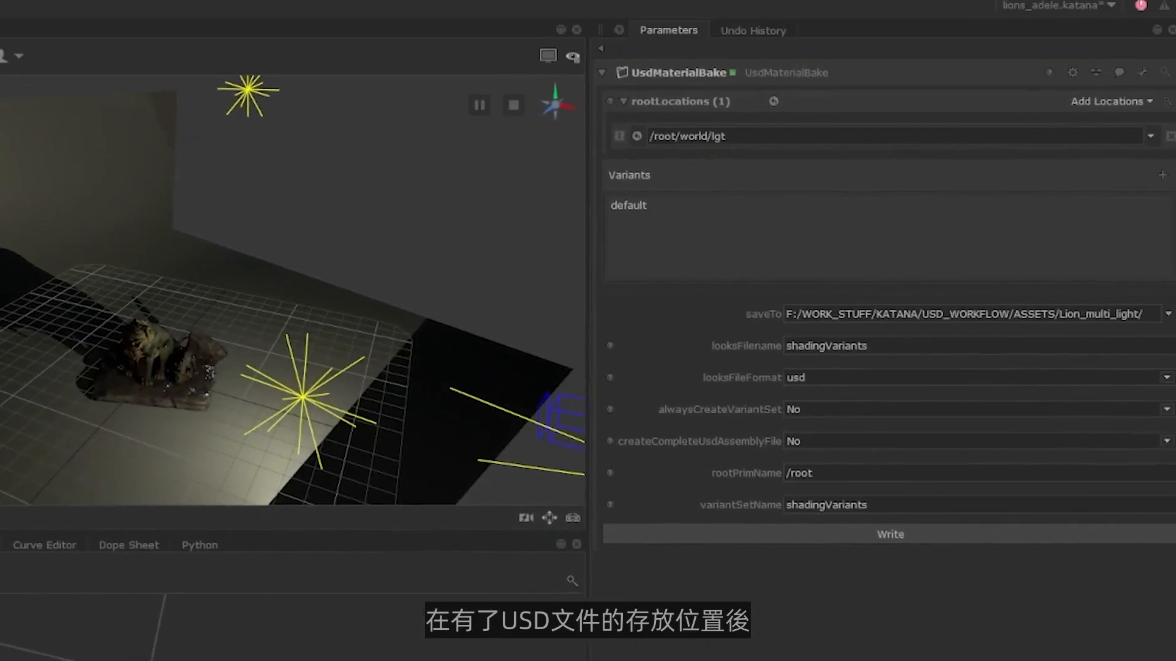
Set UsdMaterialBake's looksFilename to LIGHTING_001 and its rootPrimName to /lights
double_click(787, 349)
type("LIGHTING_001")
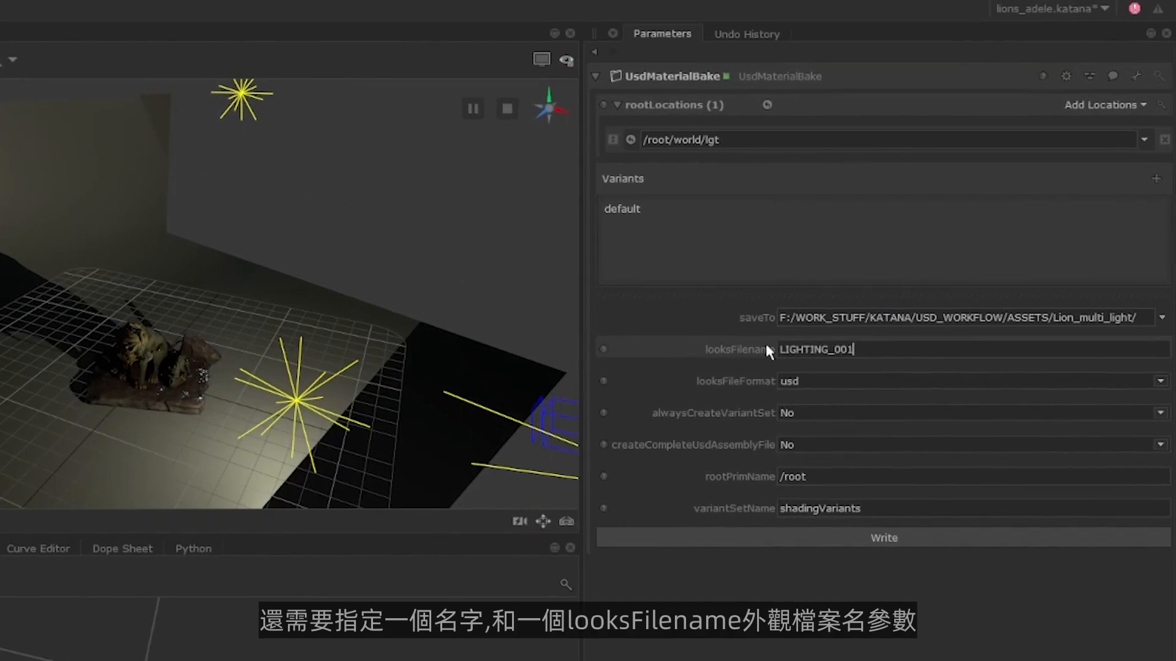
left_click(822, 478)
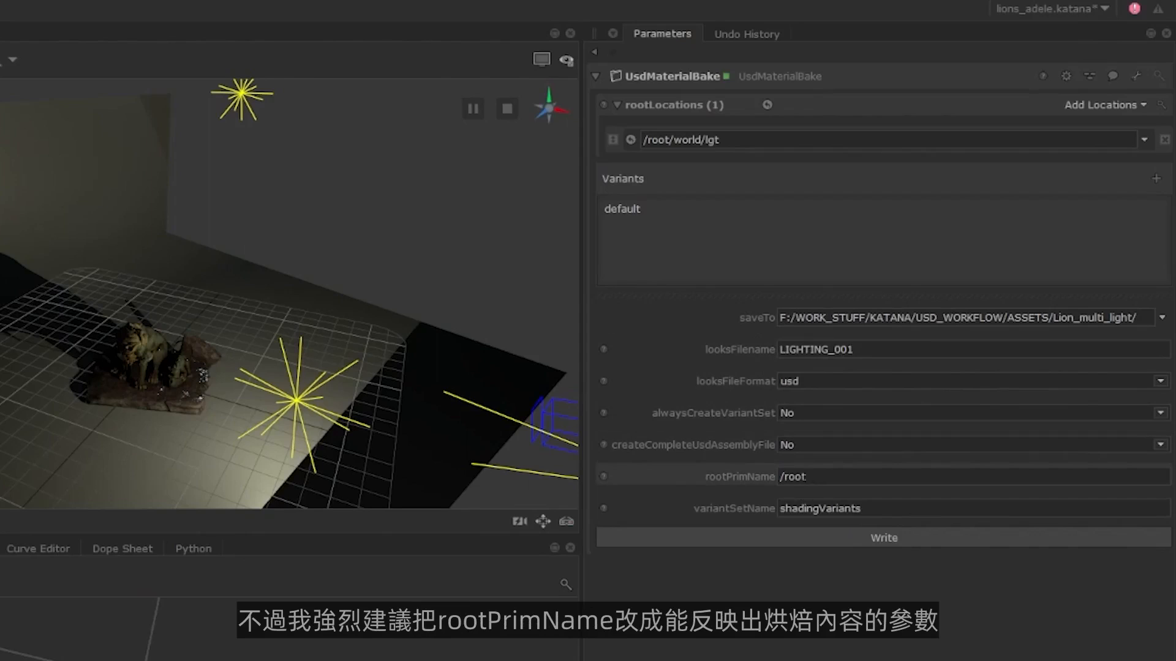
left_click_drag(808, 477, 784, 478)
type("lights")
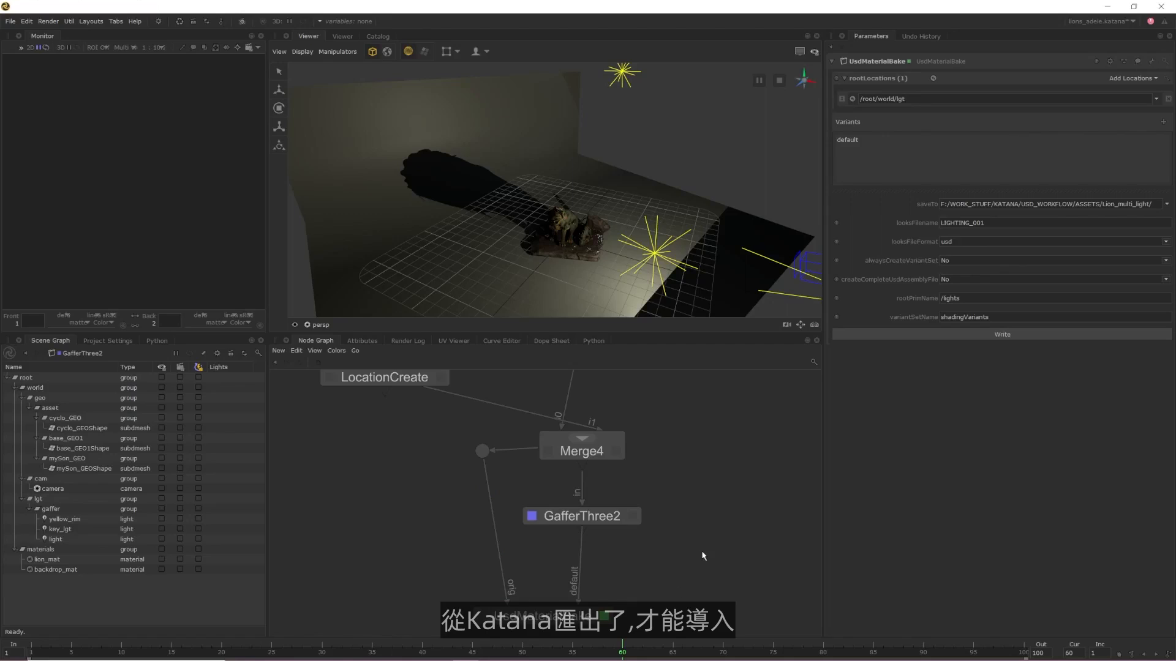
Add a UsdIn node in the empty graph area beside Merge4
key("Tab")
type("usdi")
key("Up")
key("Up")
key("Up")
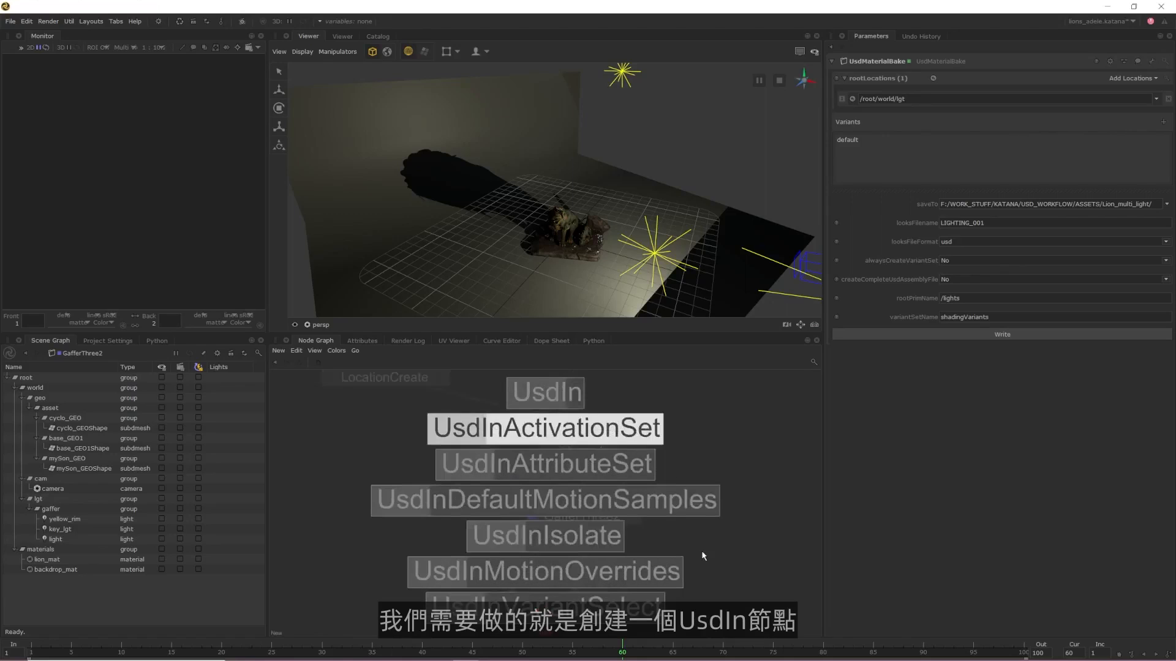
key("Up")
key("Return")
left_click(733, 461)
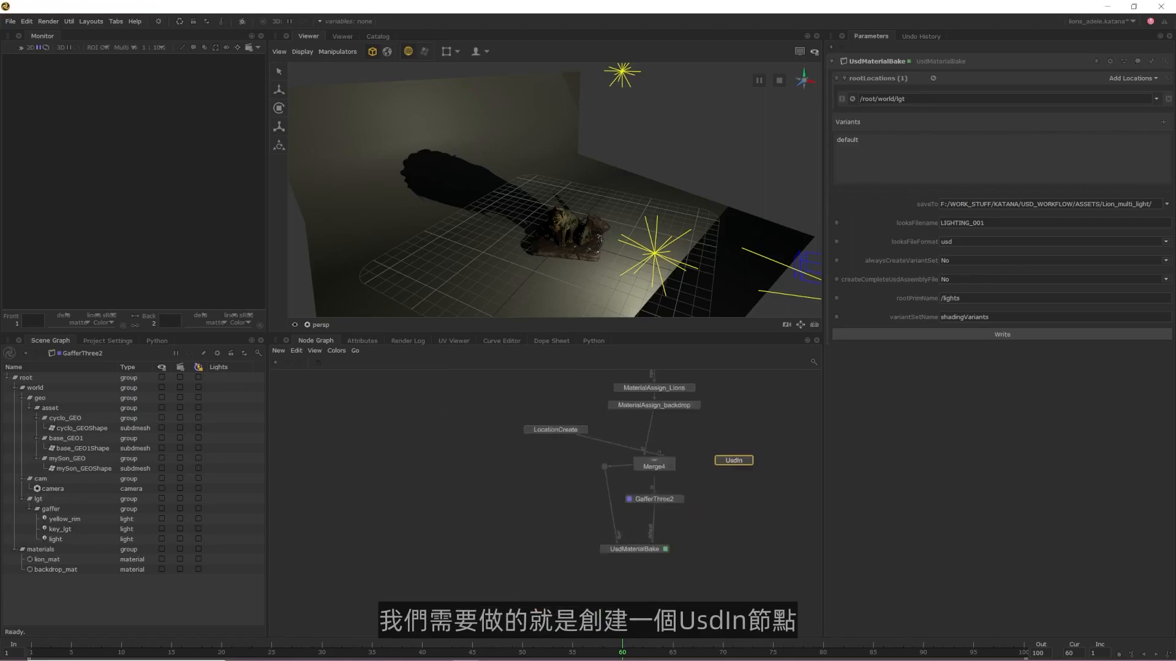
Load LIGHTING_001.usd from the Lion_multi_light folder as the UsdIn node's file
middle_click_drag(734, 460, 632, 471)
left_click(647, 472)
left_click(1168, 79)
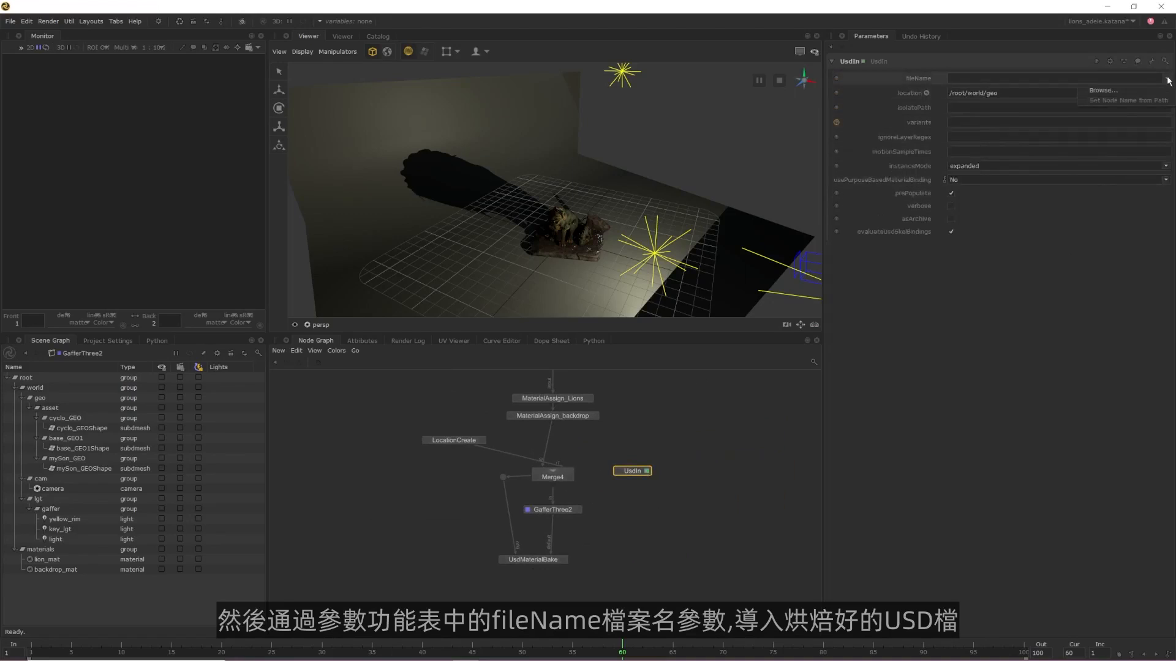
left_click(1102, 91)
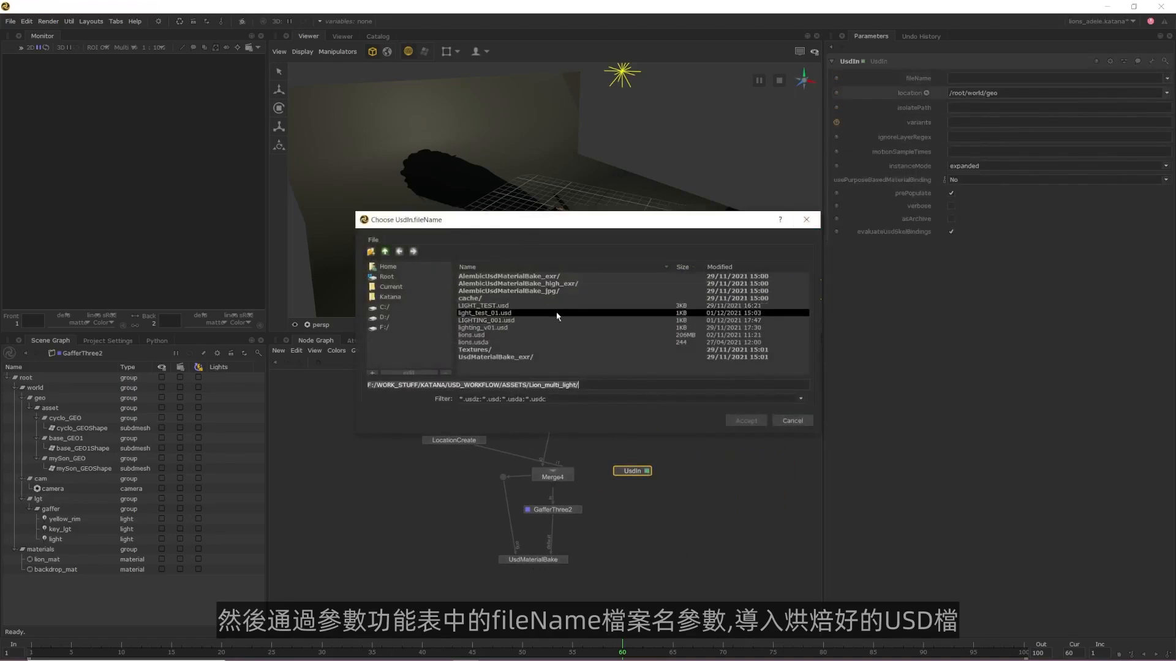
left_click(532, 321)
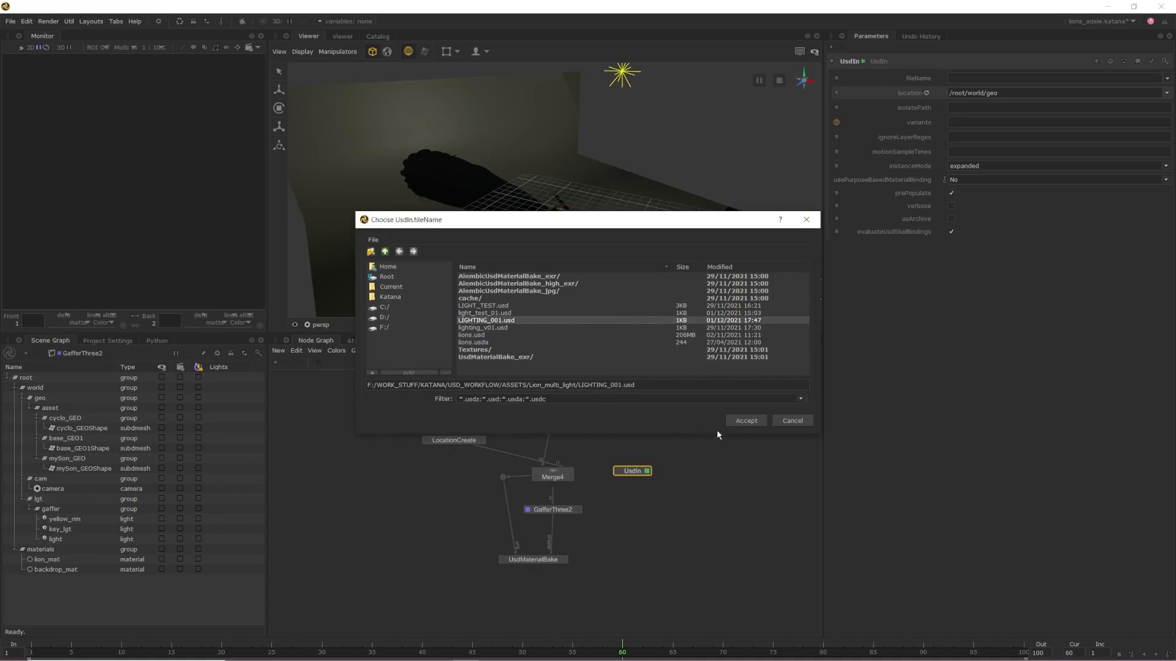
left_click(745, 420)
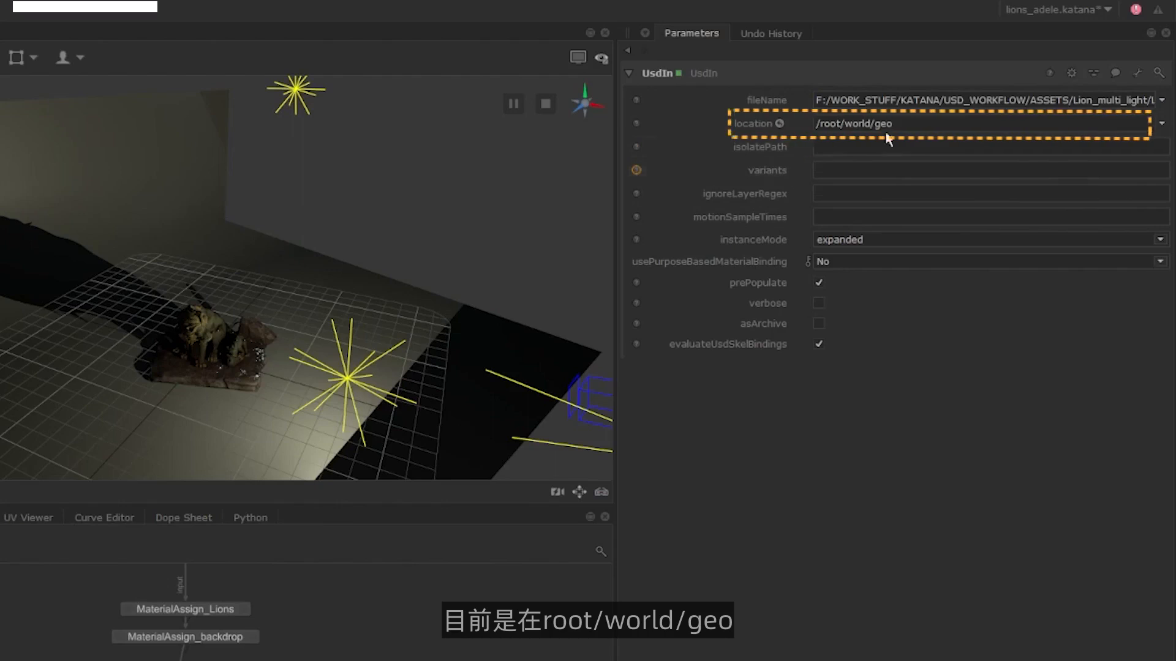
Set the UsdIn location to /root/world and view the imported lights from that node
double_click(883, 123)
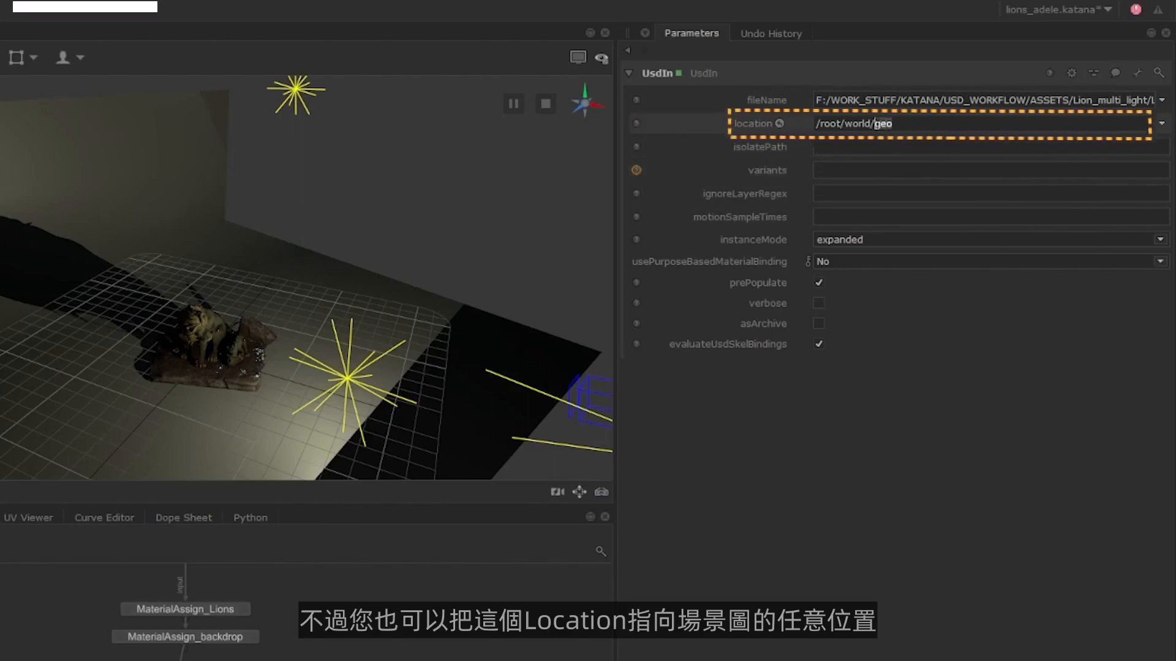
key("BackSpace")
key("BackSpace")
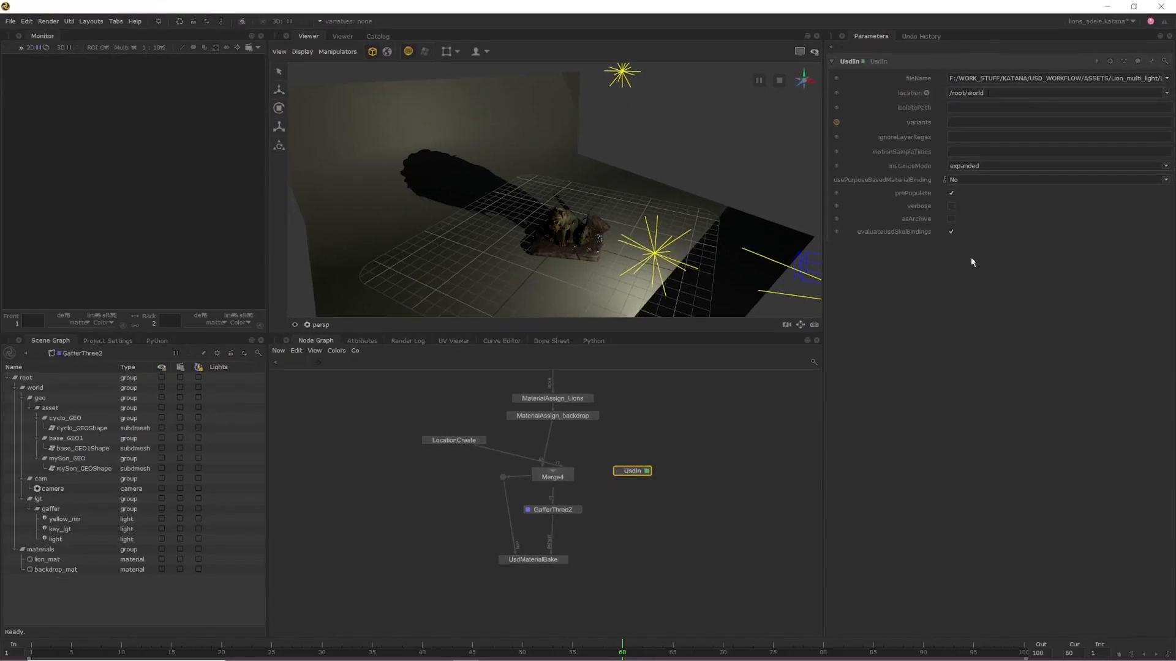
left_click(618, 471)
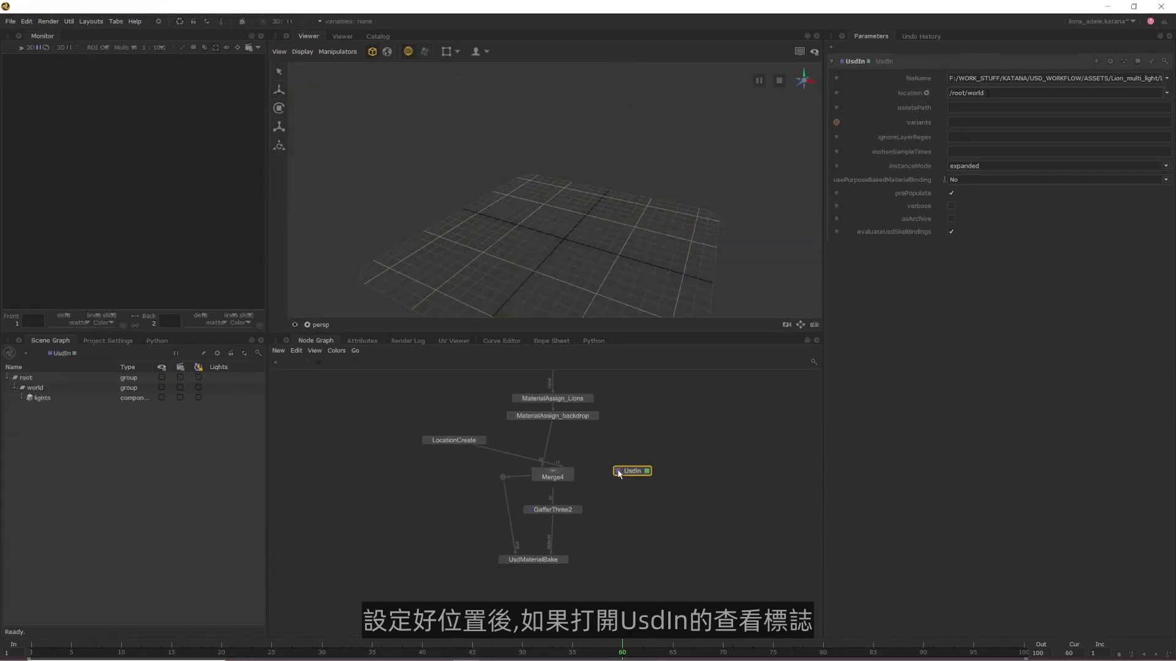
left_click_drag(689, 231, 619, 231, "alt")
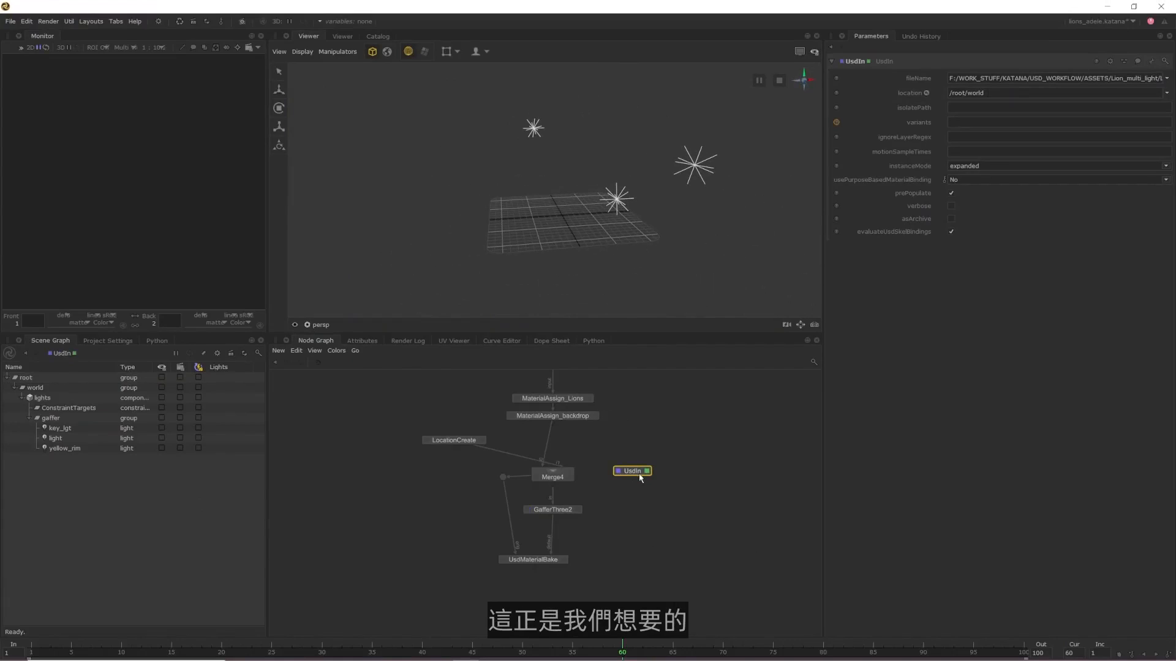
Move UsdIn aside and place a new Merge node below it
left_click_drag(639, 472, 696, 465)
left_click(665, 503)
key("m")
key("Return")
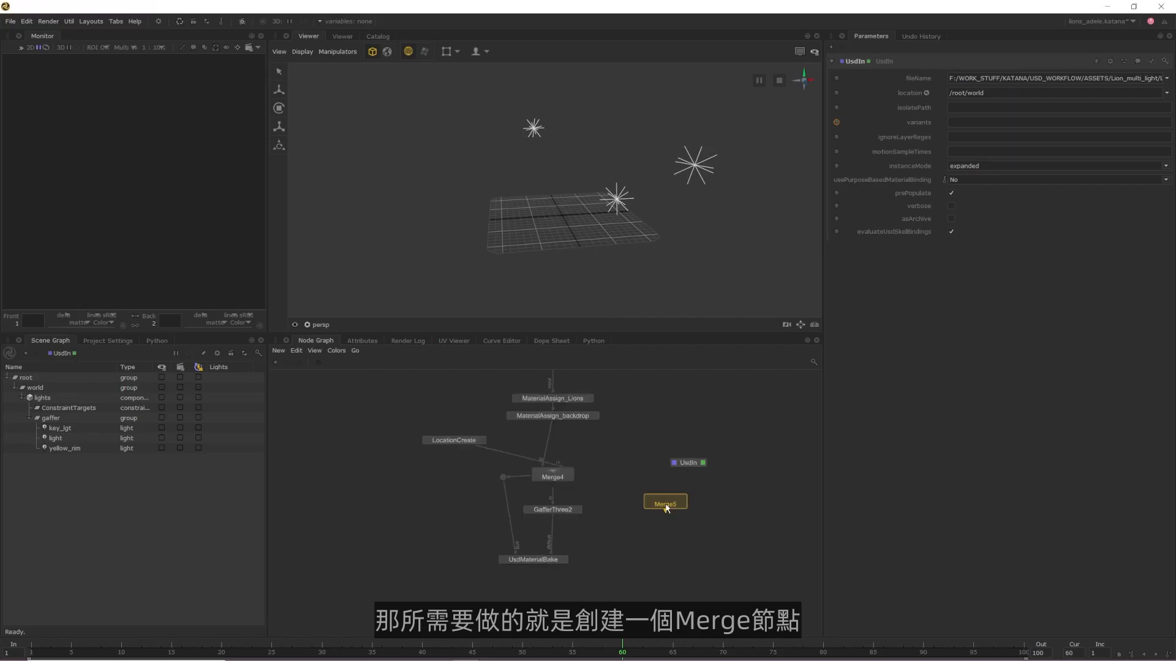
left_click(658, 504)
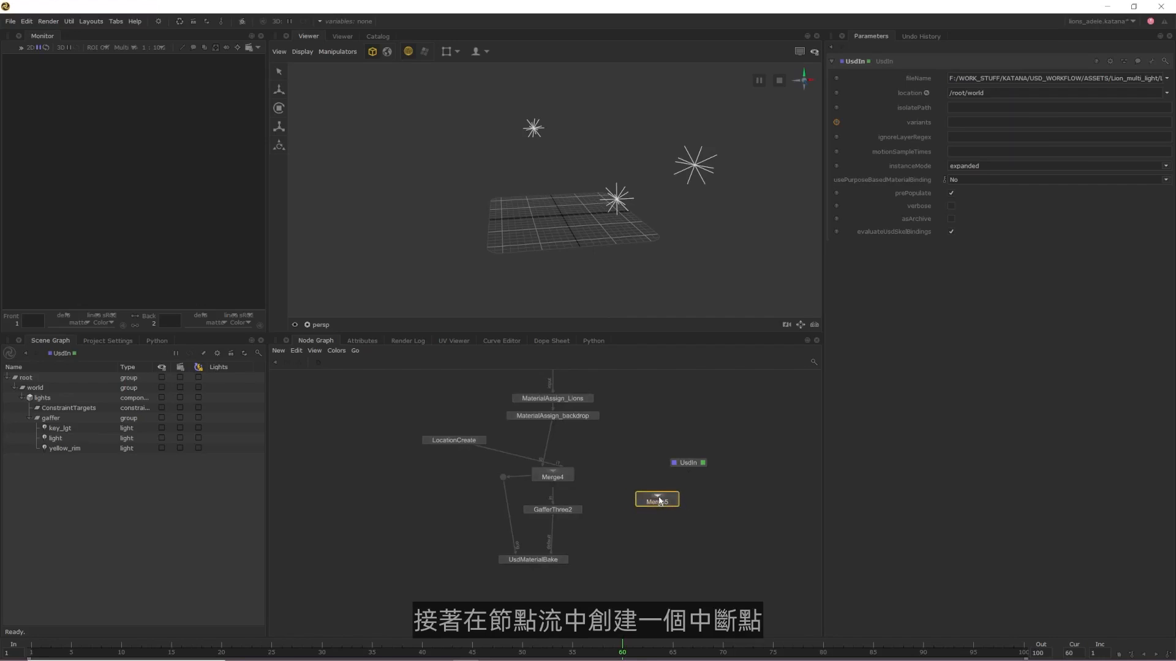
Connect MaterialAssign_backdrop and UsdIn to the new Merge node and view the combined scene from it
left_click_drag(552, 422, 642, 486)
left_click_drag(688, 476, 671, 496)
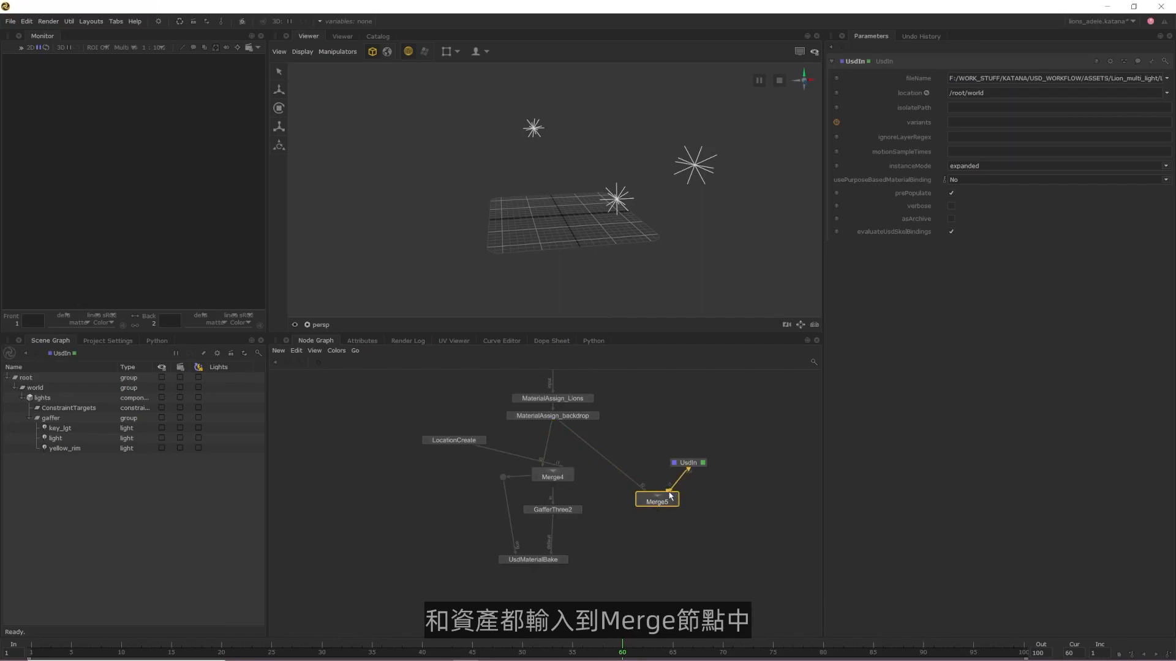
left_click_drag(671, 496, 670, 495)
left_click(641, 502)
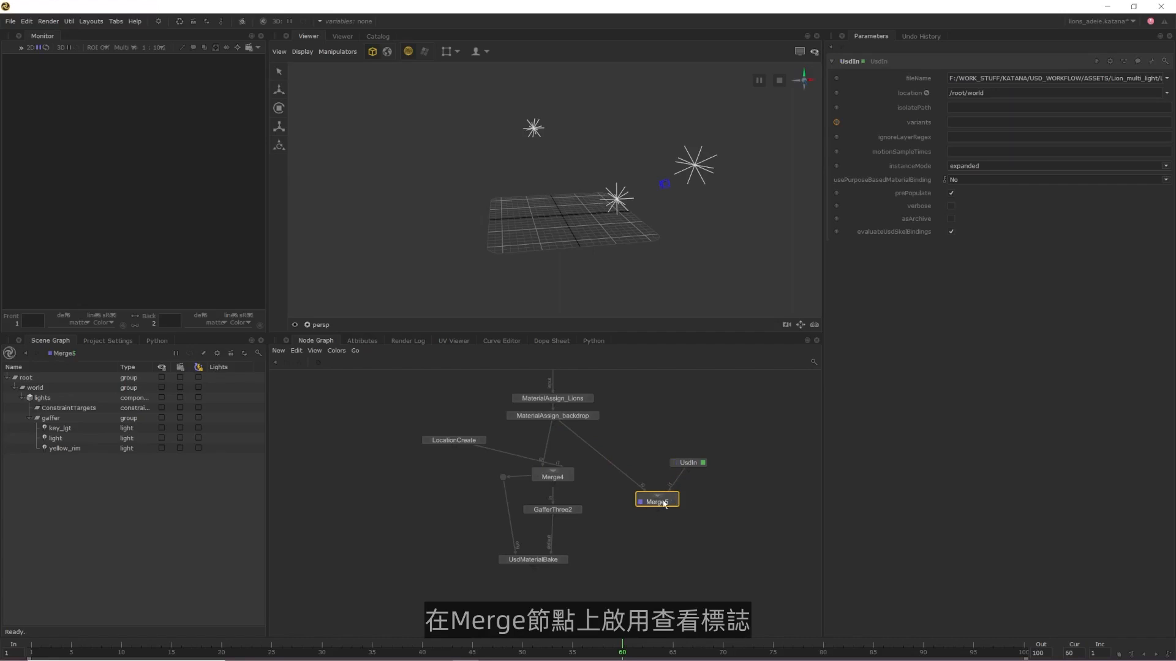
right_click_drag(619, 229, 654, 234, "alt")
left_click_drag(654, 235, 616, 237, "alt")
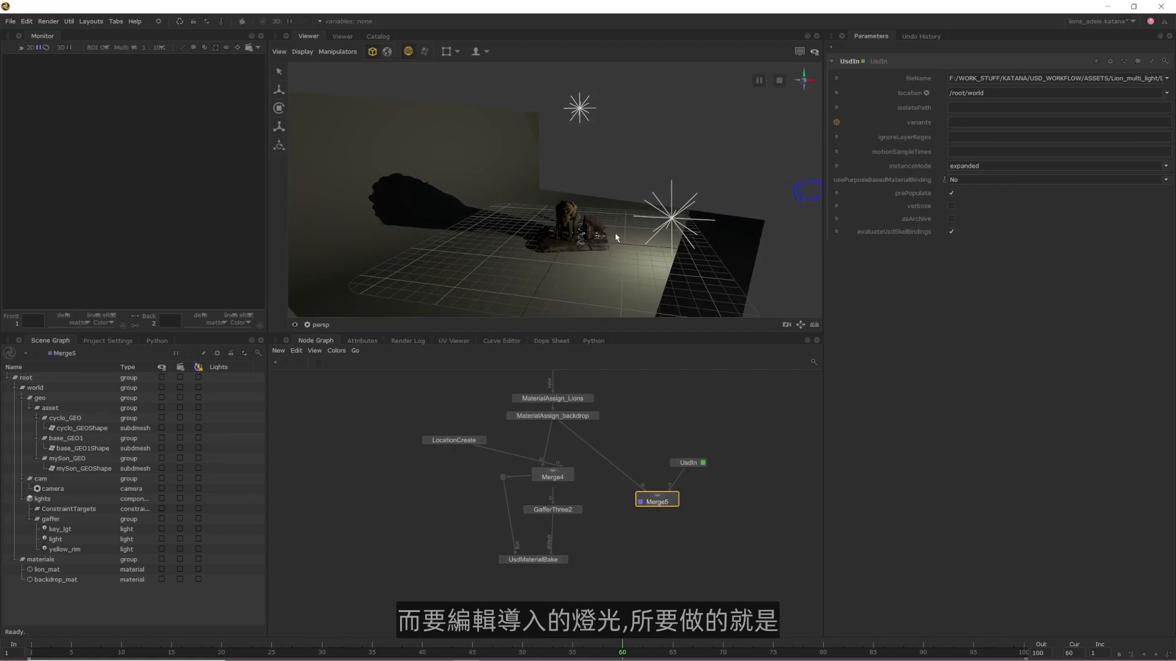
Add a GafferThree node below Merge5, connect it to the Merge output, and make it both viewed and edited
key("Tab")
type("gaffer")
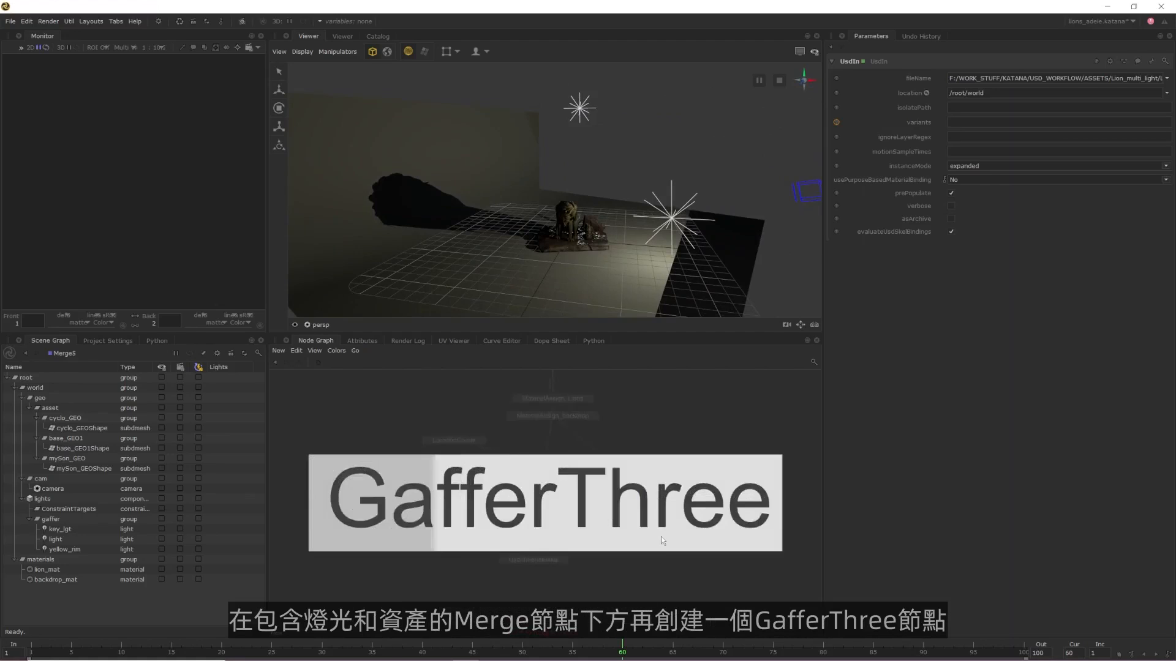
key("Return")
left_click(657, 536)
left_click(657, 508)
left_click_drag(658, 511, 656, 536)
left_click(651, 536)
left_click(636, 537)
left_click(681, 536)
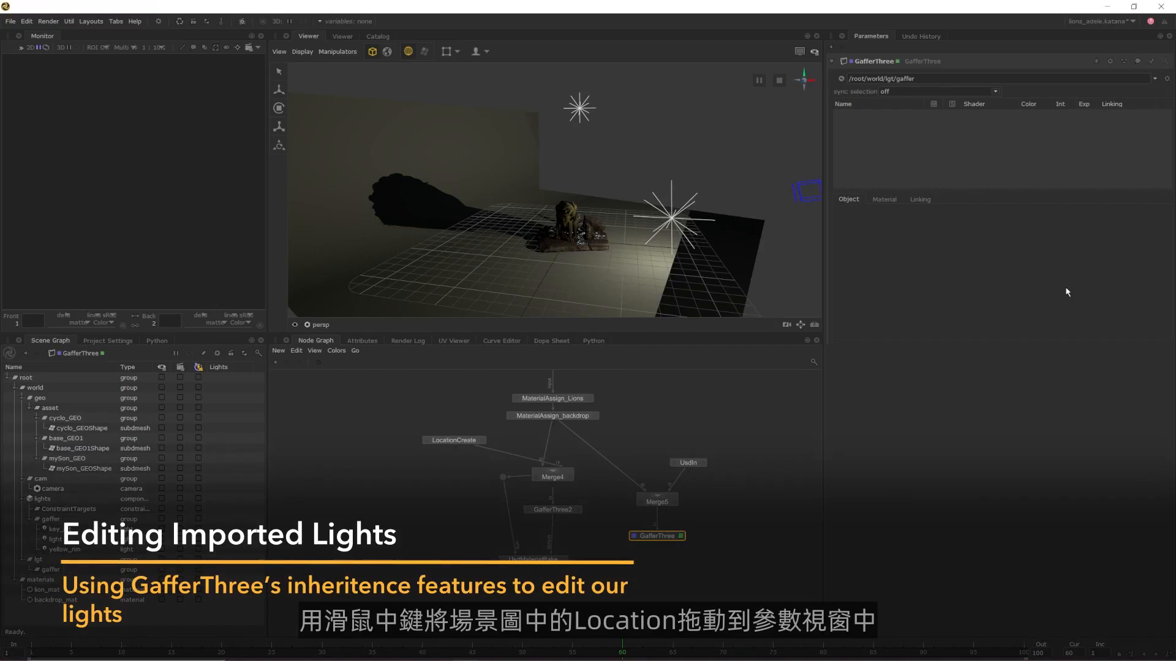
Set the GafferThree root to /root/world/lights/gaffer and make the inherited key_lgt, light and yellow_rim editable
middle_click_drag(51, 519, 933, 83)
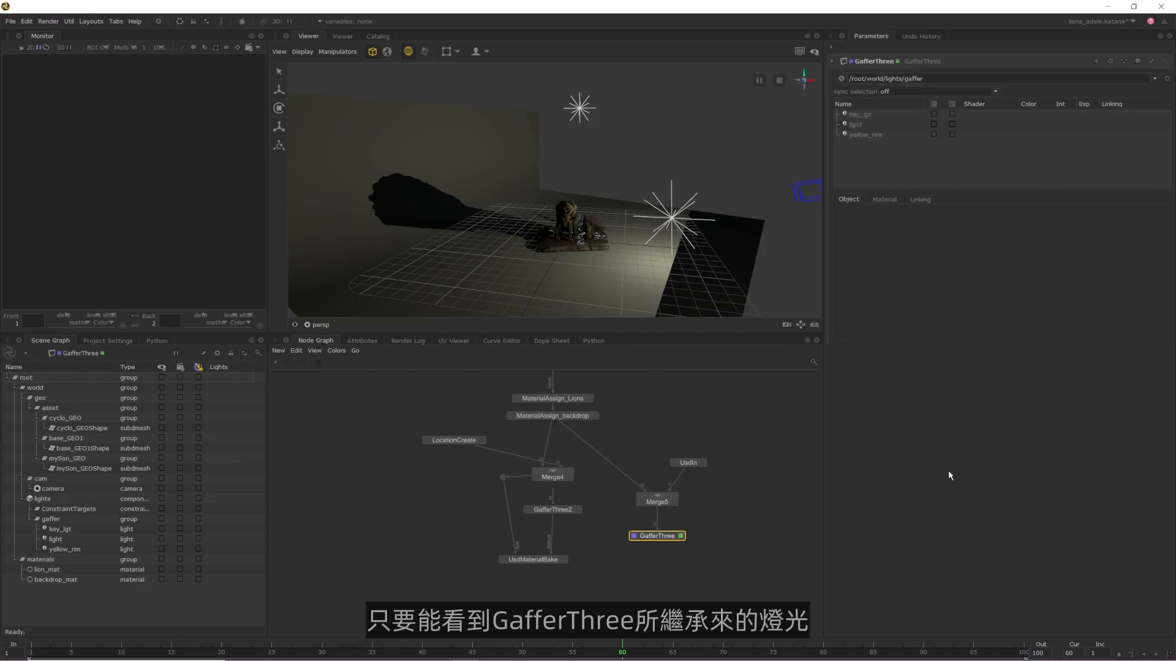
left_click(864, 114)
left_click(870, 136, "shift")
right_click(869, 137)
left_click(913, 198)
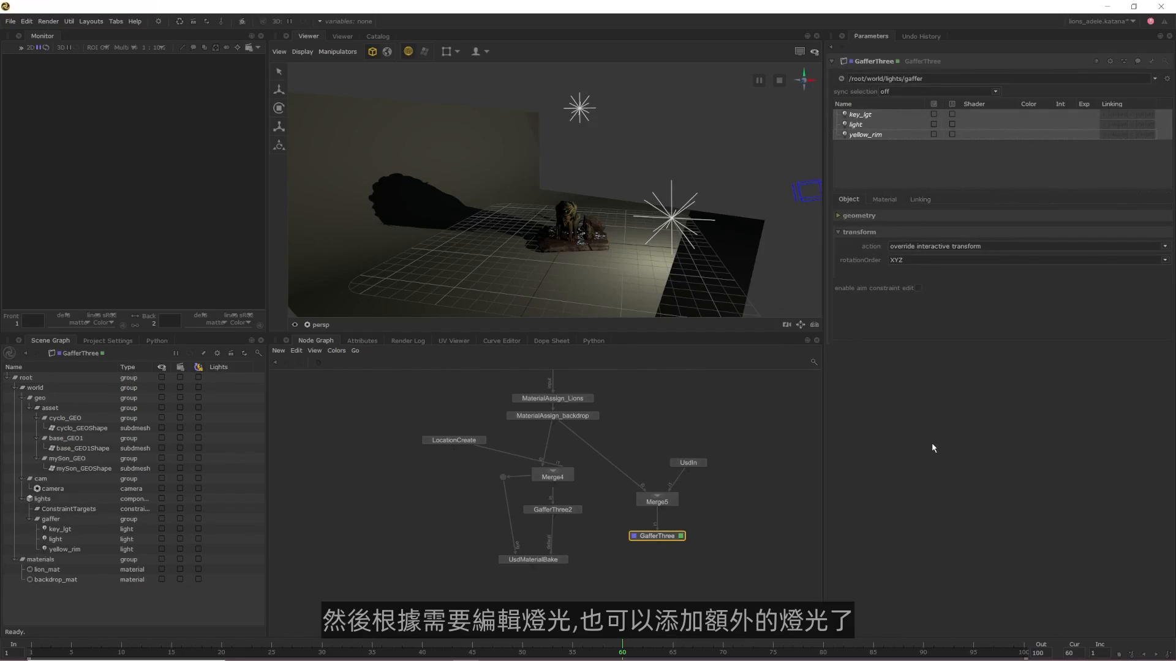
Set key_lgt's material color to orange and its intensity to 50
left_click(898, 170)
left_click(860, 115)
left_click(884, 196)
left_click(843, 260)
left_click(965, 320)
left_click_drag(588, 237, 577, 350)
left_click_drag(499, 377, 531, 379)
left_click(616, 516)
left_click_drag(970, 393, 938, 392)
type("50")
key("Return")
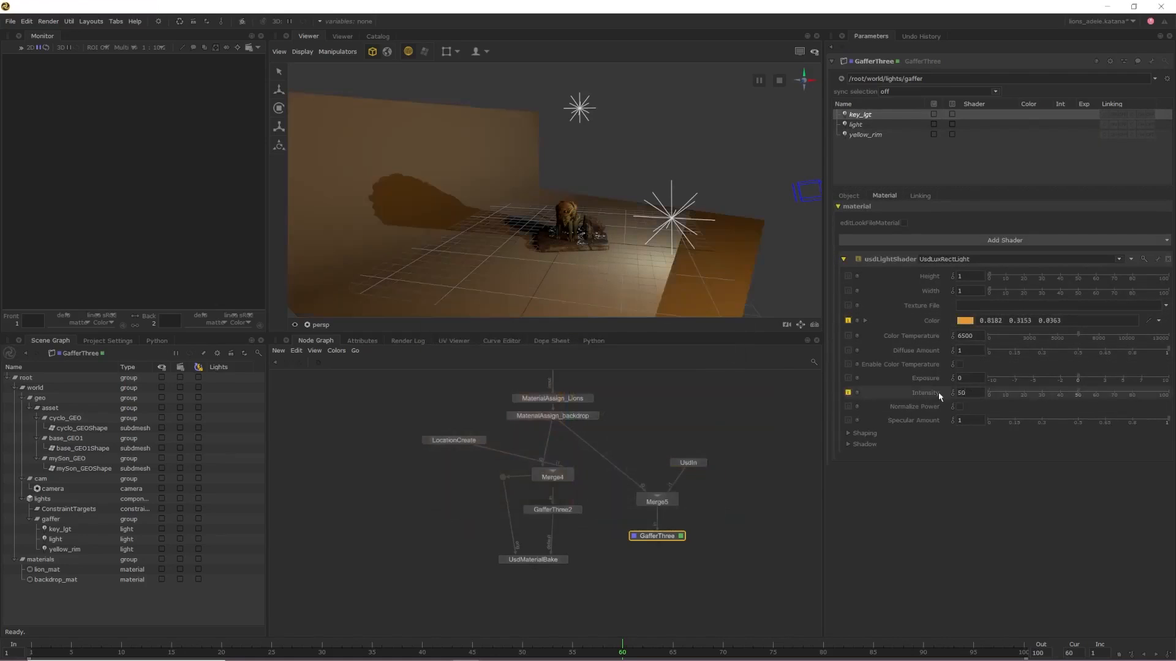
Change key_lgt's color to a magenta tone
left_click(965, 320)
left_click_drag(586, 313, 585, 385)
left_click_drag(554, 267, 557, 280)
left_click(626, 402)
Set the material color of the light named light to blue (0.0103, 0.0499, 0.6296) and its intensity to 25
left_click(856, 125)
left_click(965, 320)
left_click(582, 345)
left_click(626, 402)
left_click_drag(970, 393, 859, 395)
type("25")
key("Return")
mouse_move(723, 159)
left_mouse_down("alt")
mouse_move(616, 190)
mouse_move(704, 171)
left_mouse_up("alt")
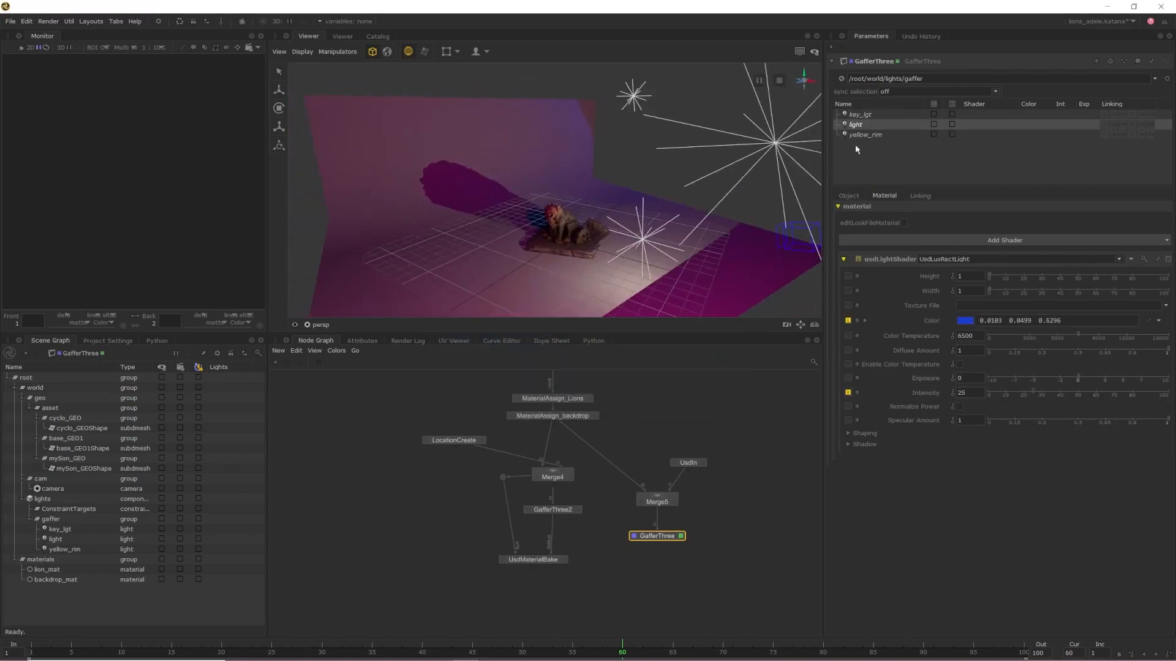
Change the yellow_rim light's color to a warm orange tone
left_click(864, 135)
left_click(965, 320)
left_click_drag(583, 271, 583, 265)
left_click_drag(505, 260, 548, 277)
left_click(625, 403)
left_click_drag(692, 178, 476, 261, "alt")
Set key_lgt's color to a light pink (0.8698, 0.3929, 0.6985)
left_click(860, 115)
left_click(965, 320)
left_click(625, 403)
left_click_drag(535, 160, 578, 161, "alt")
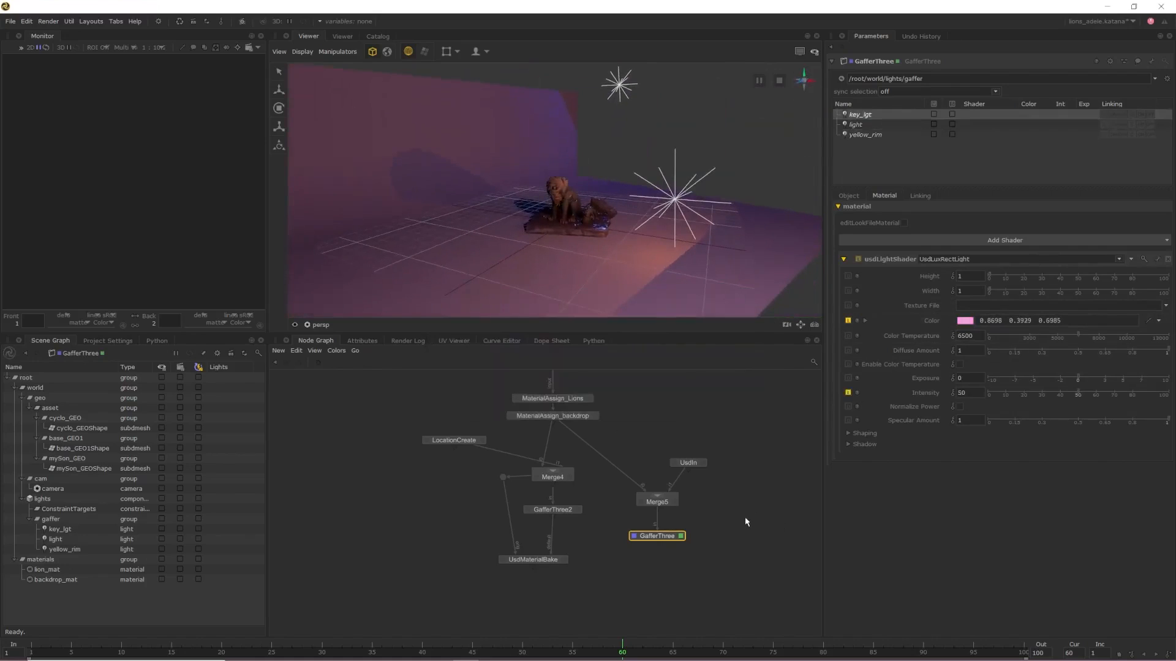
Switch the viewed node between Merge5 and GafferThree to compare the original and edited lighting
left_click(640, 502)
left_click(633, 536)
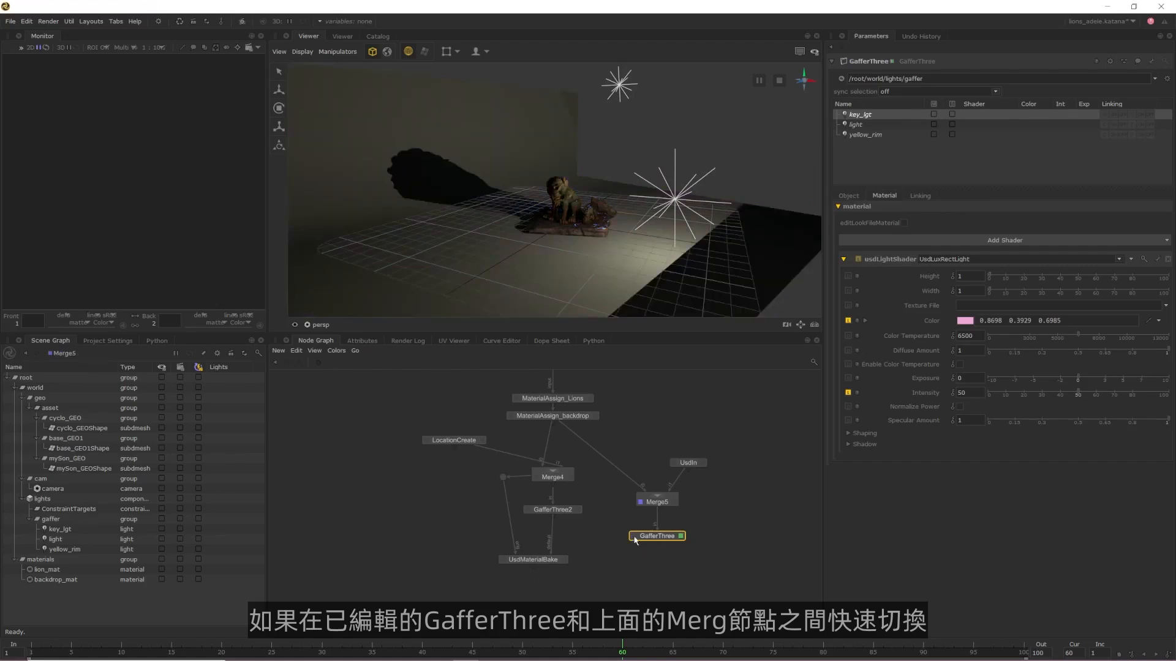
left_click(640, 502)
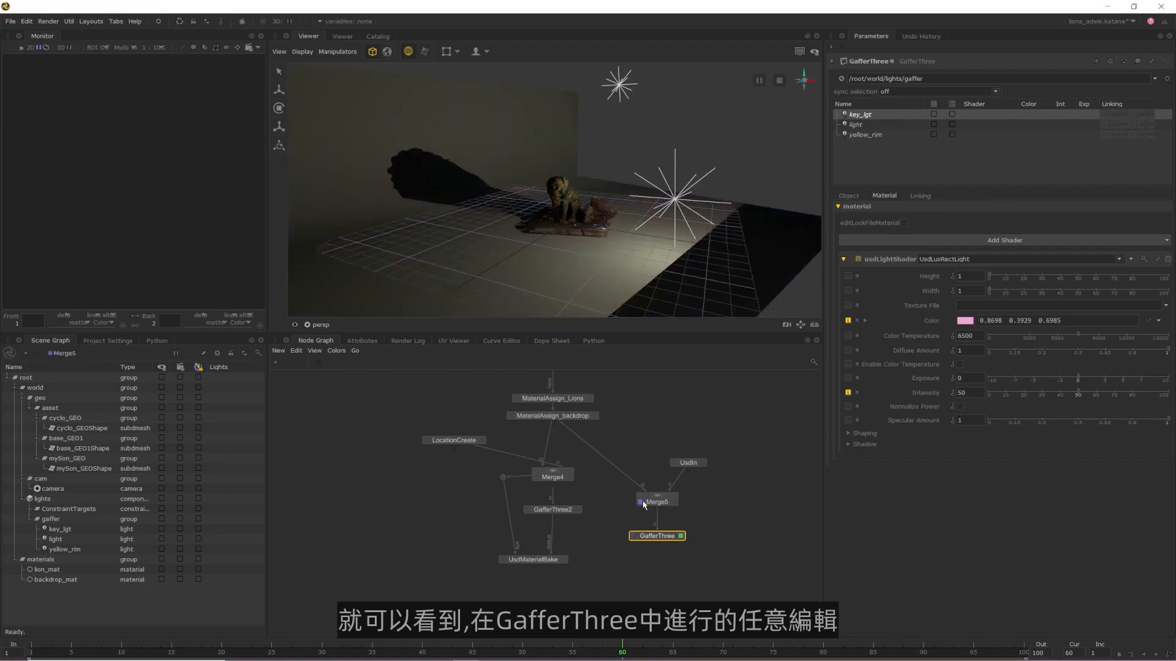
left_click(634, 537)
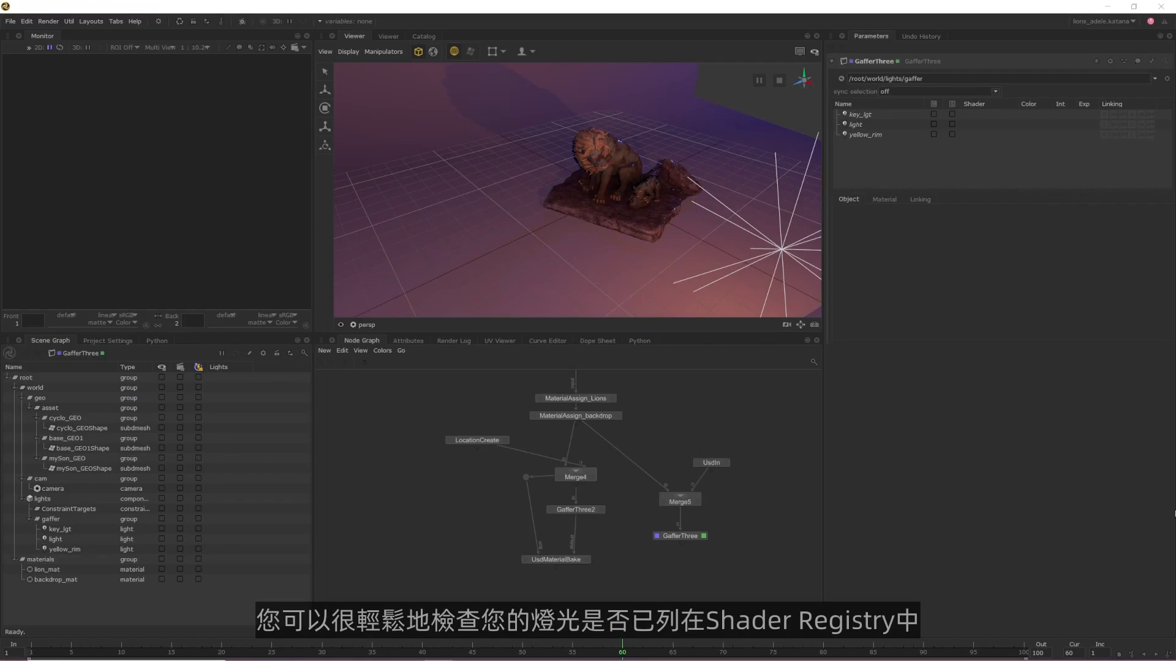
Run a Python script that imports Sdr from fnpxr, gets Sdr.Registry() and prints registry.GetNodeNames()
left_click(638, 341)
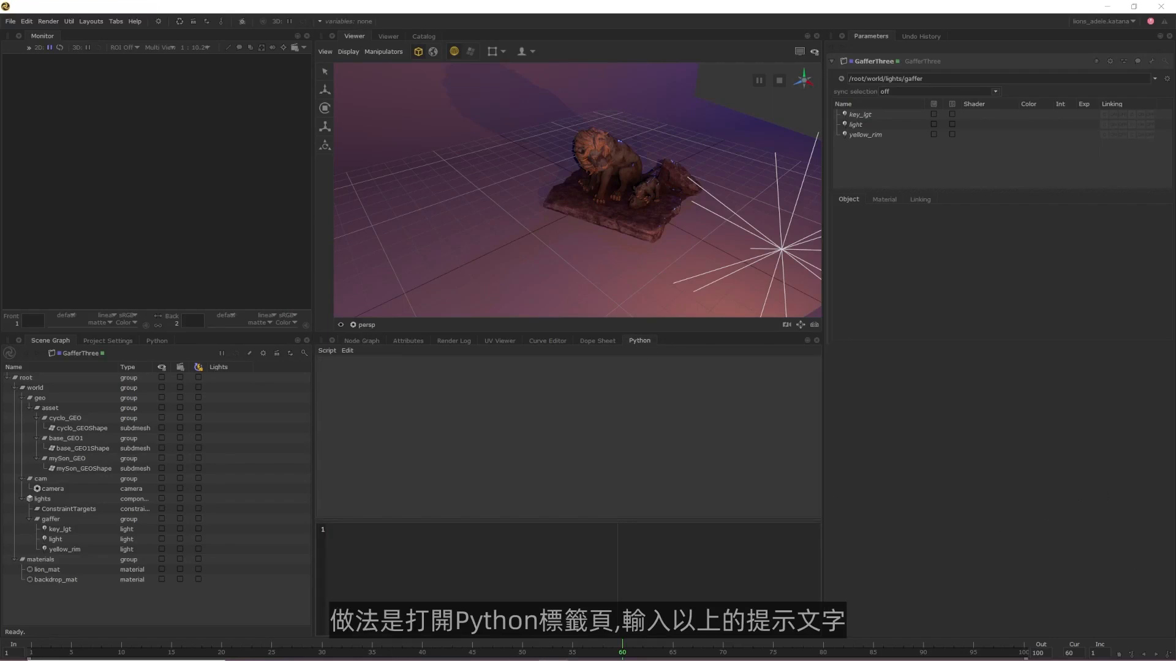
type("from fnpxr import Sdr")
key("Return")
type("registry = Sdr.Registry()")
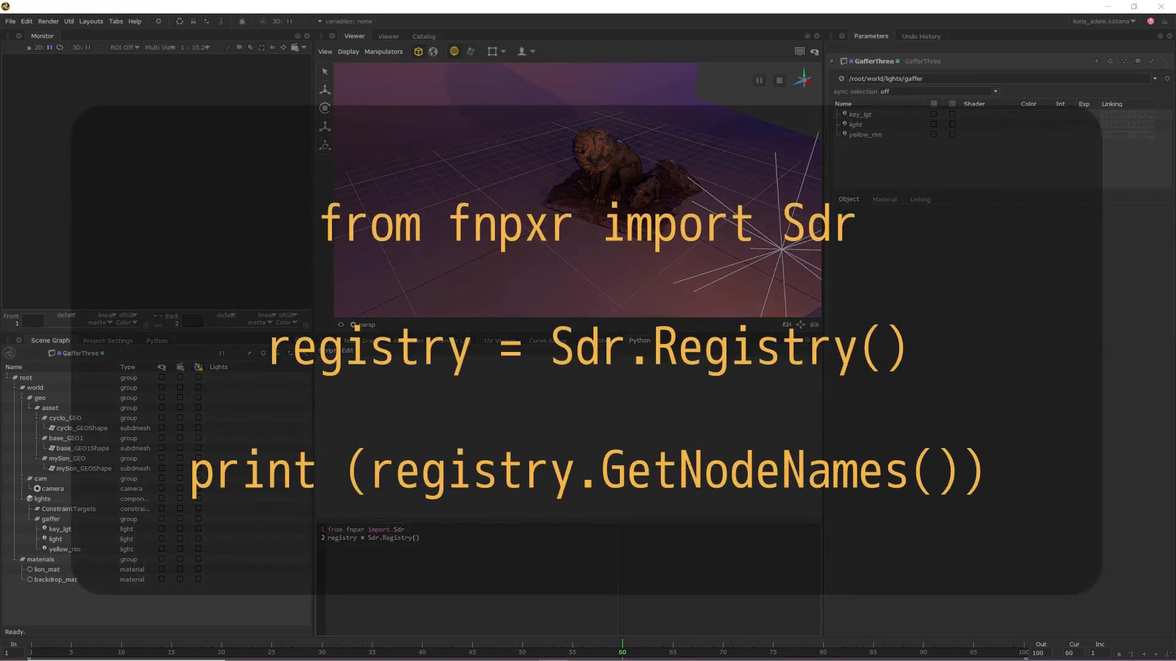
key("Return")
type("print (registry.GetNodeNames())")
key("ctrl+Return")
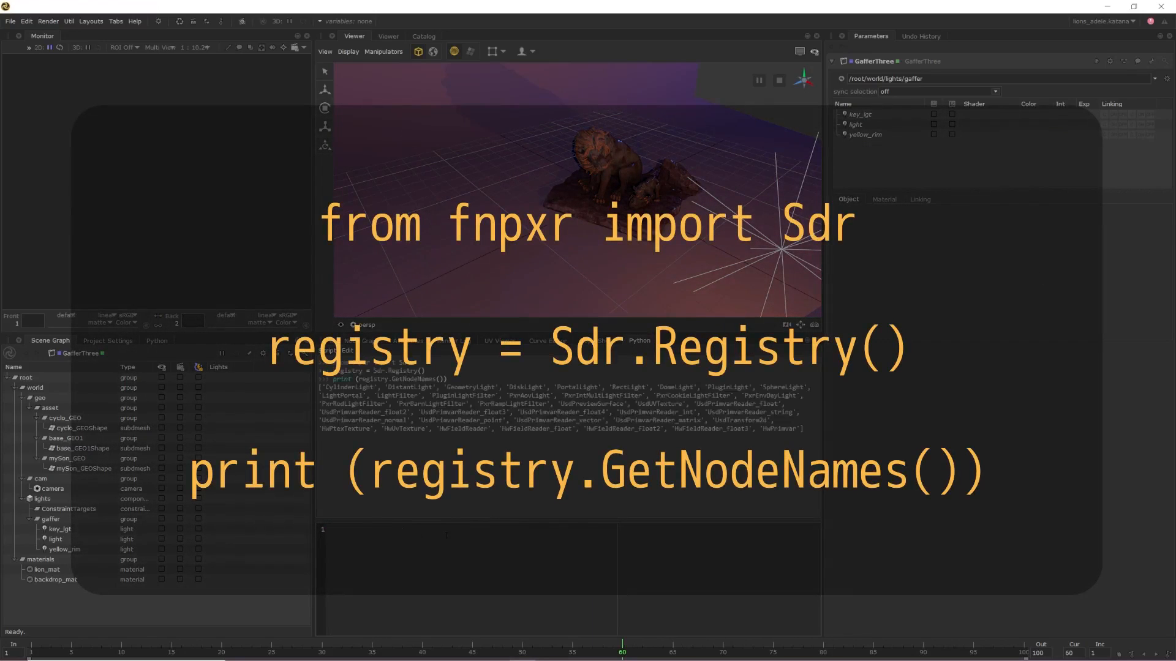